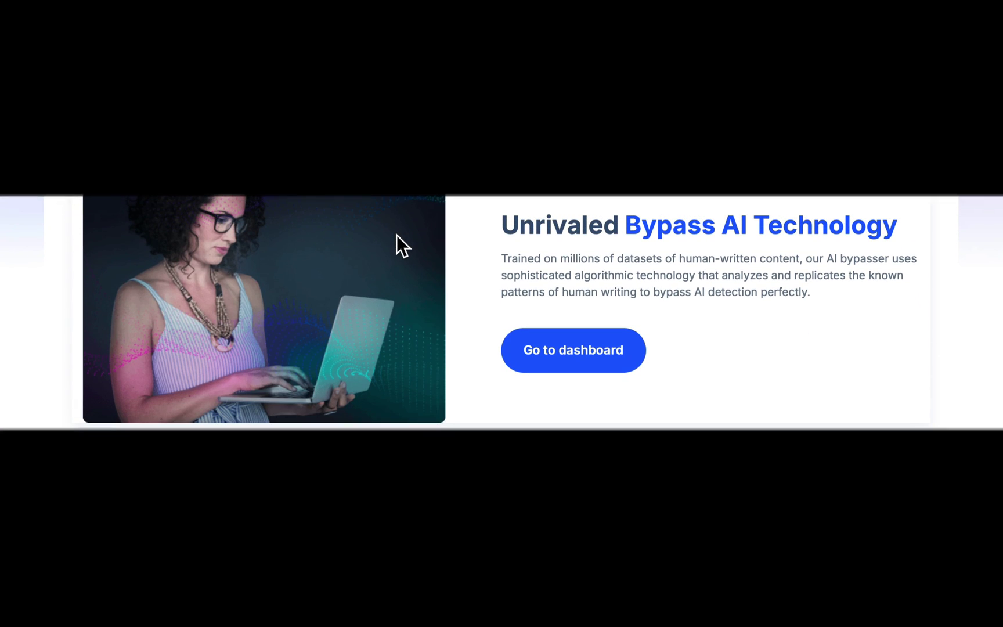
Scroll the landing page past the before-and-after comparison to the GPTZero demo in the detectors carousel.
scroll(397, 234, down, 5)
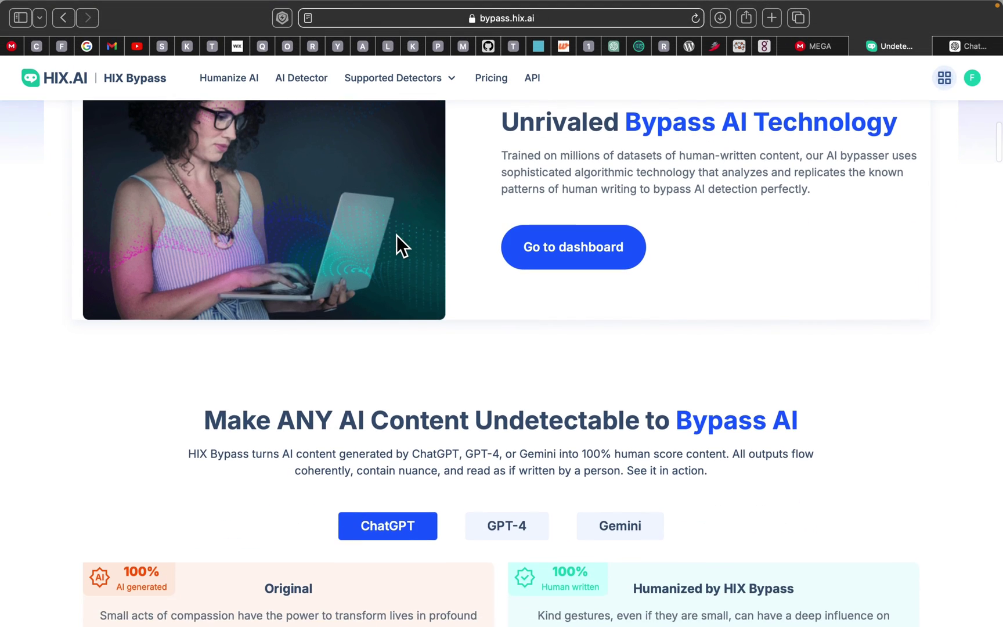
scroll(396, 236, down, 4)
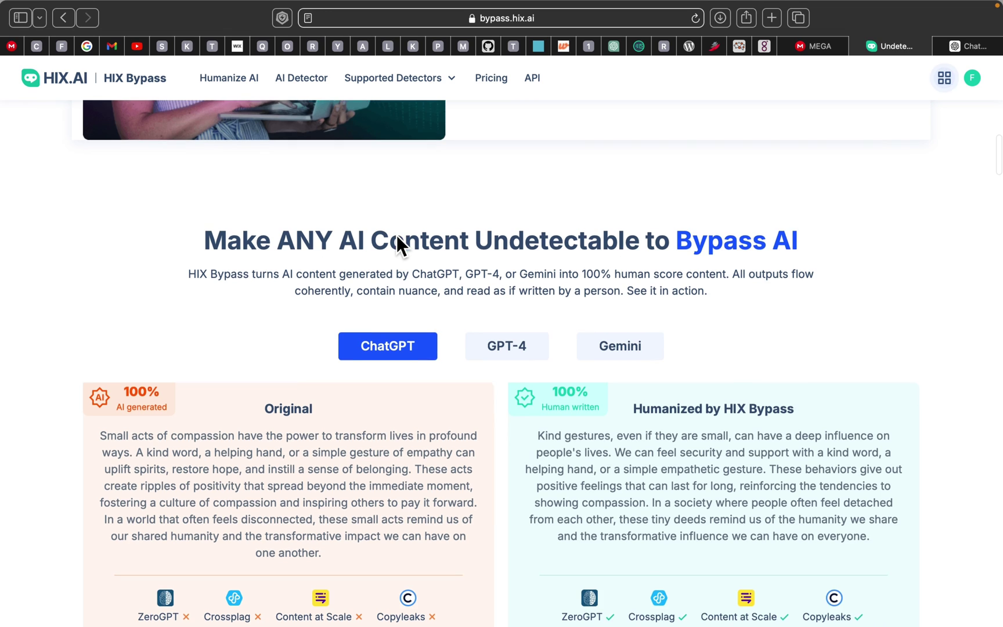
scroll(397, 238, down, 8)
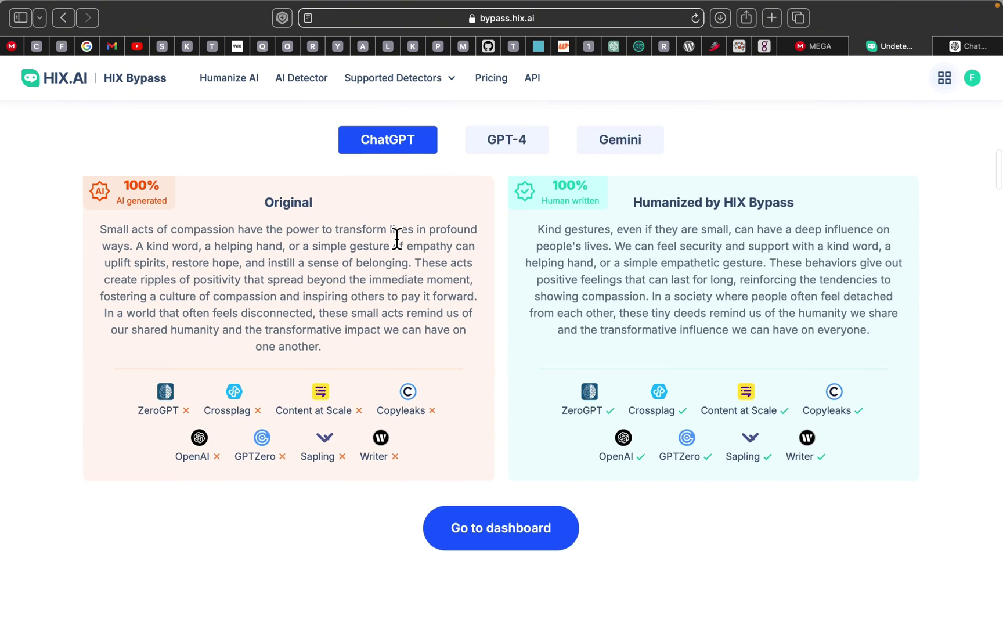
scroll(397, 238, down, 10)
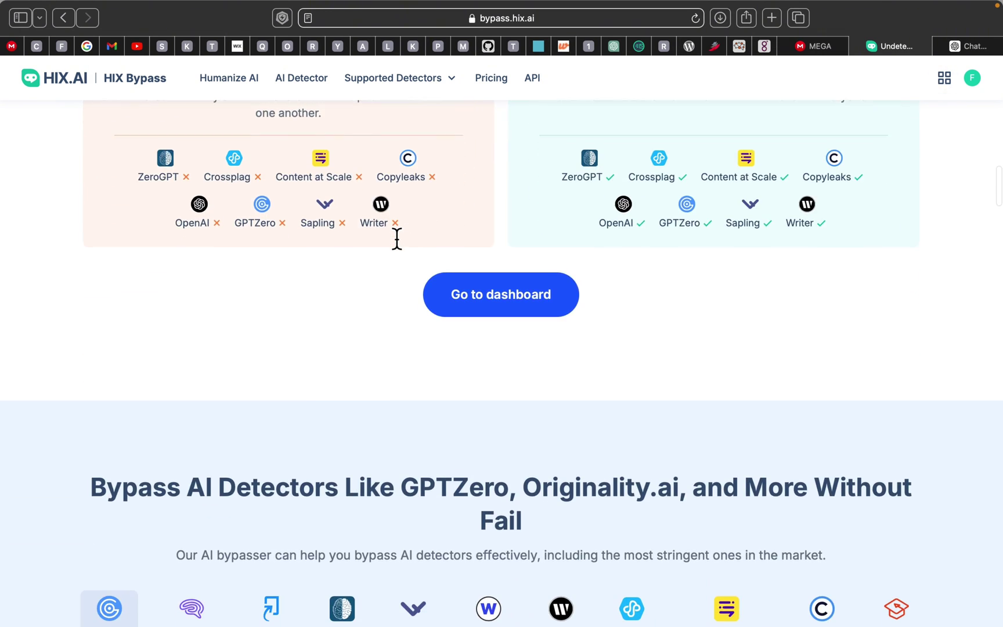
scroll(396, 234, down, 8)
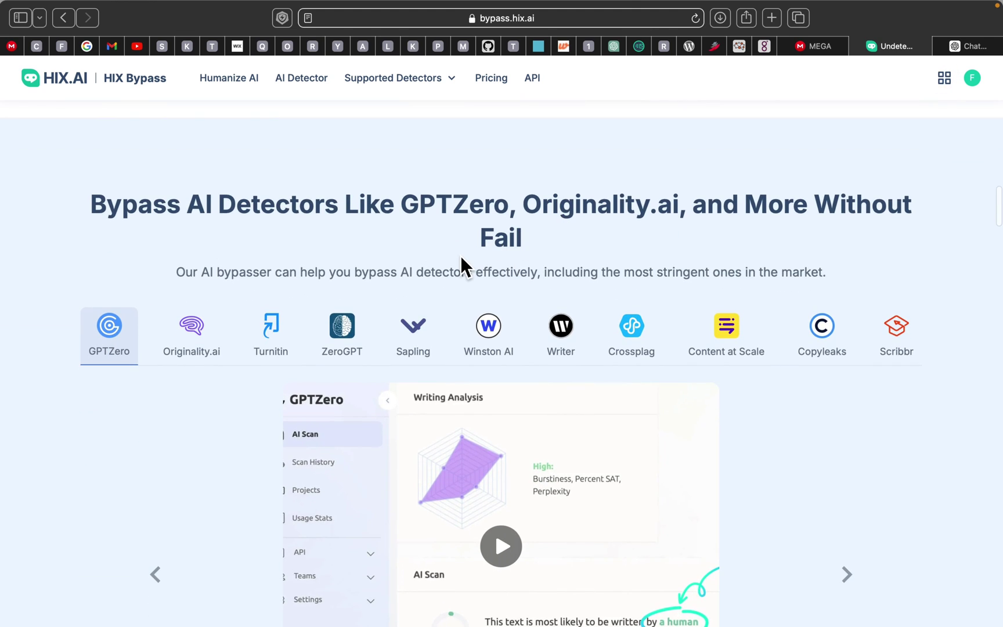
scroll(463, 264, down, 7)
scroll(463, 264, down, 1)
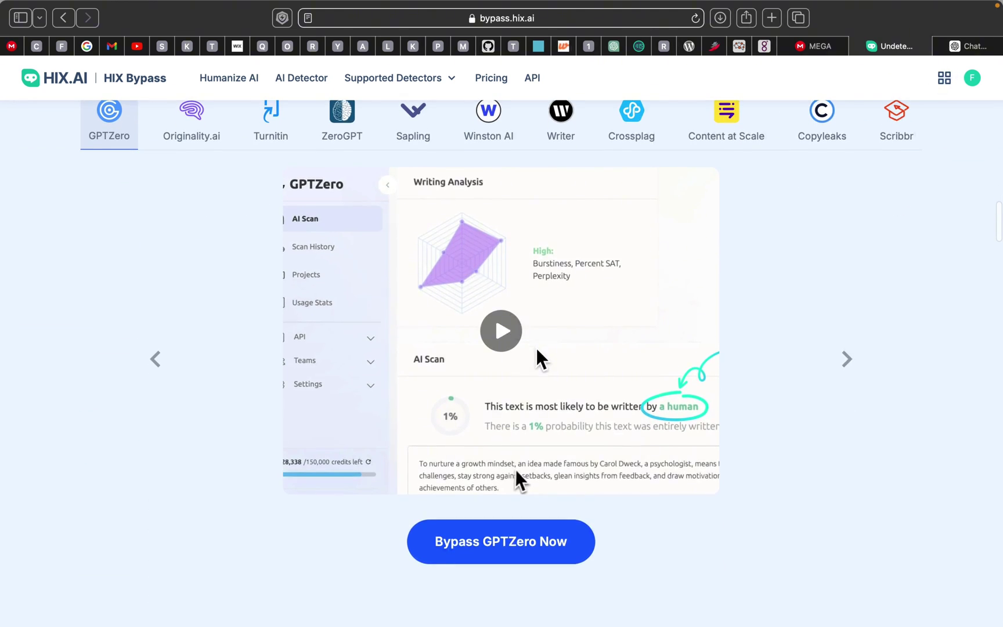
Step the carousel through Originality.ai, Turnitin, ZeroGPT, Sapling, Winston AI, Writer, Crossplag, Content at Scale, Copyleaks.
click(854, 363)
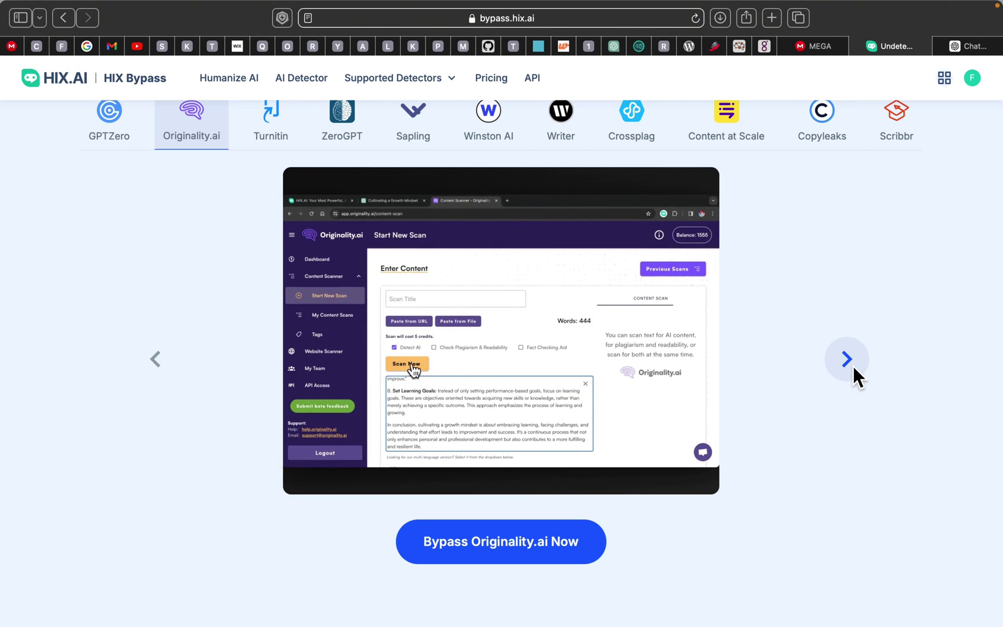
click(853, 366)
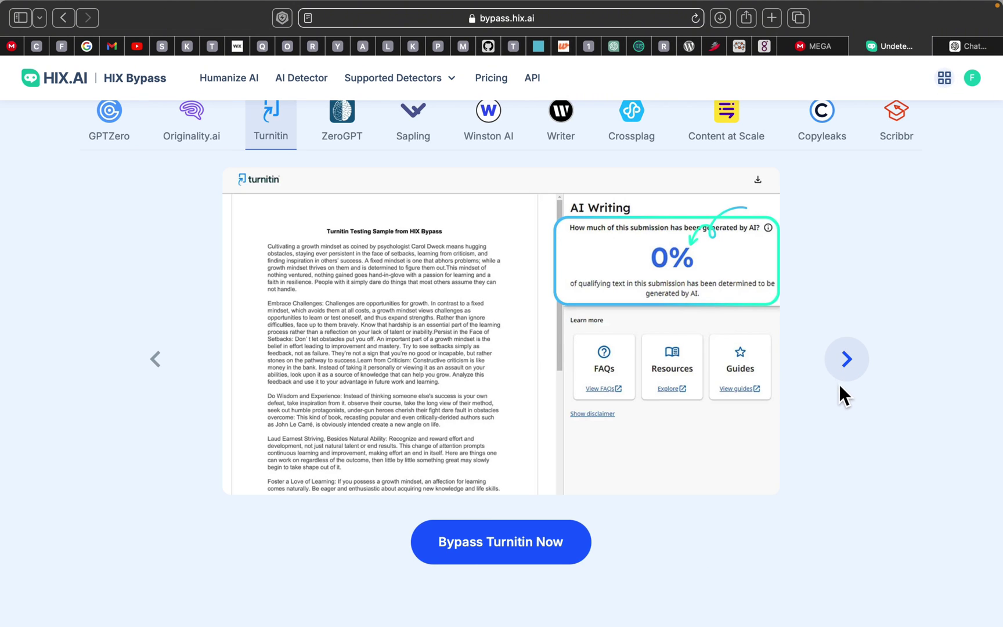
click(849, 361)
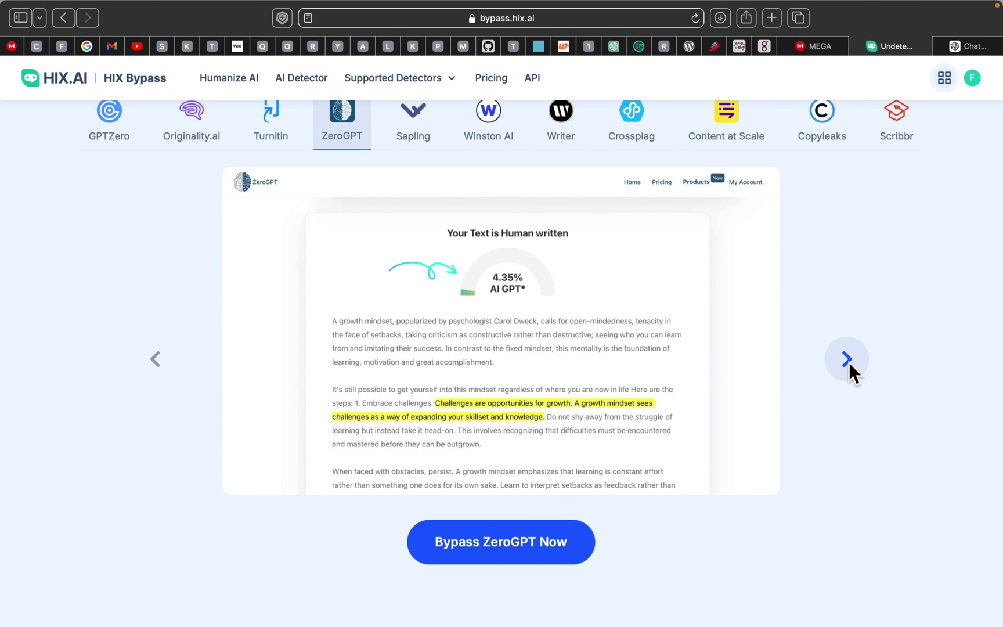
click(849, 361)
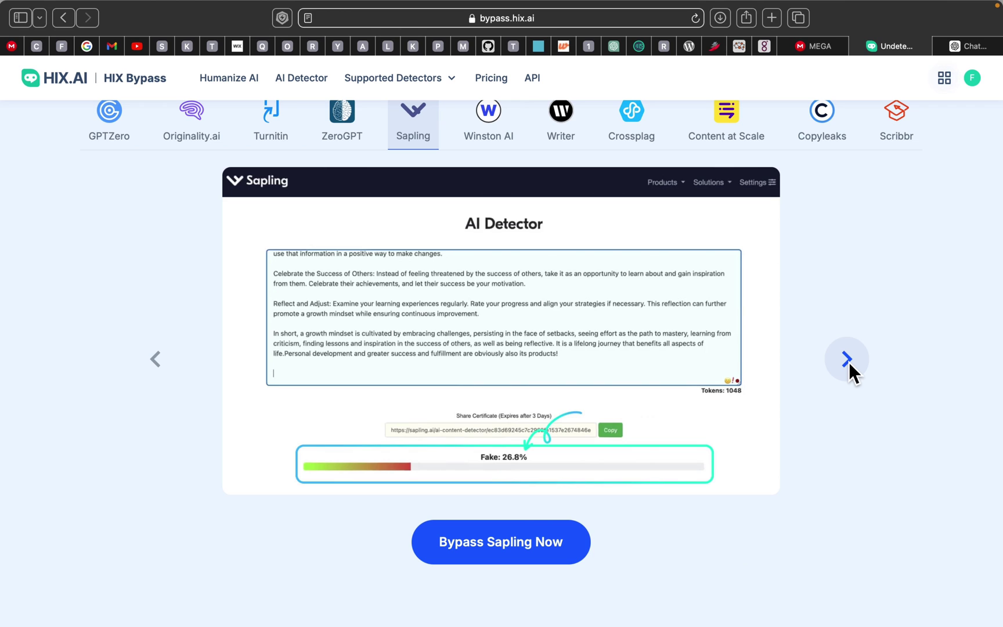
click(847, 360)
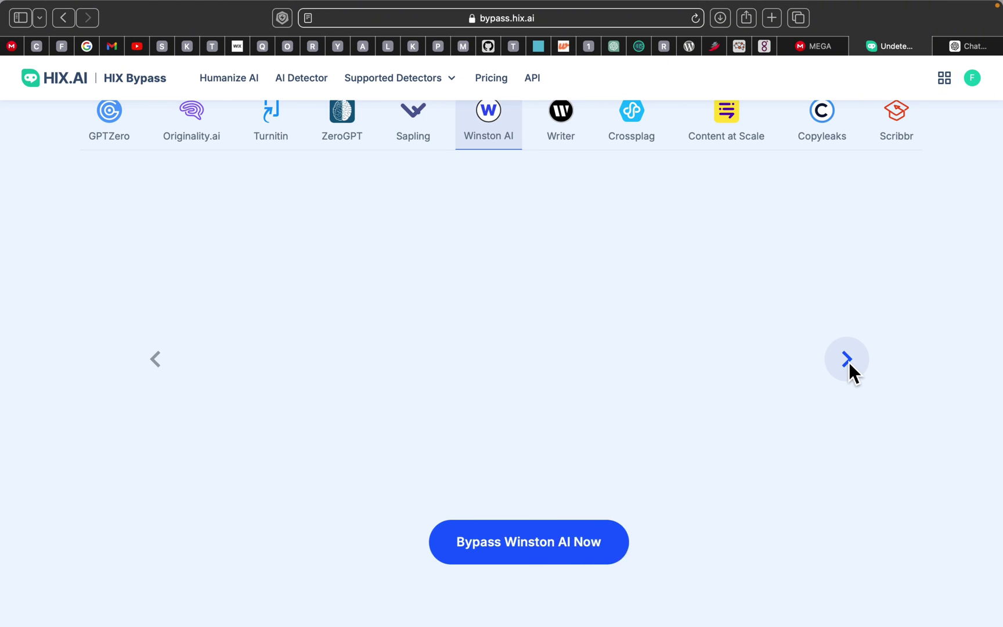
click(847, 360)
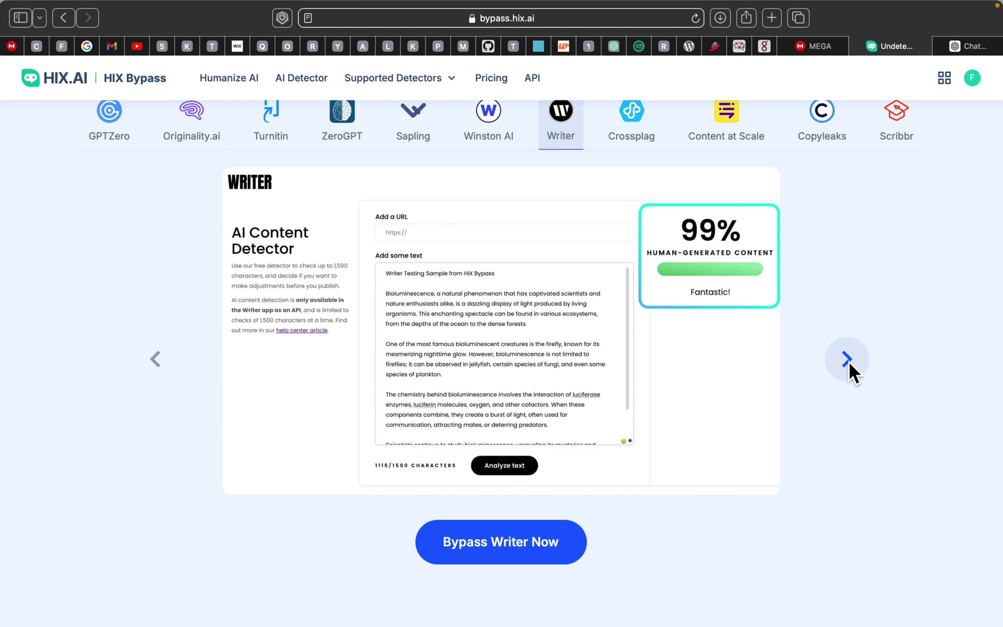
click(847, 360)
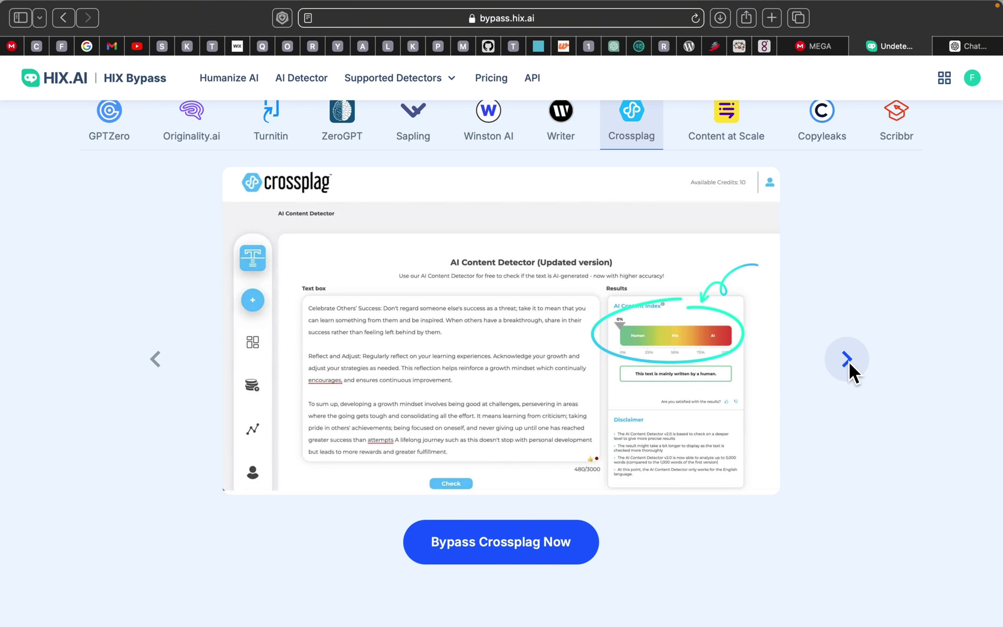
click(848, 360)
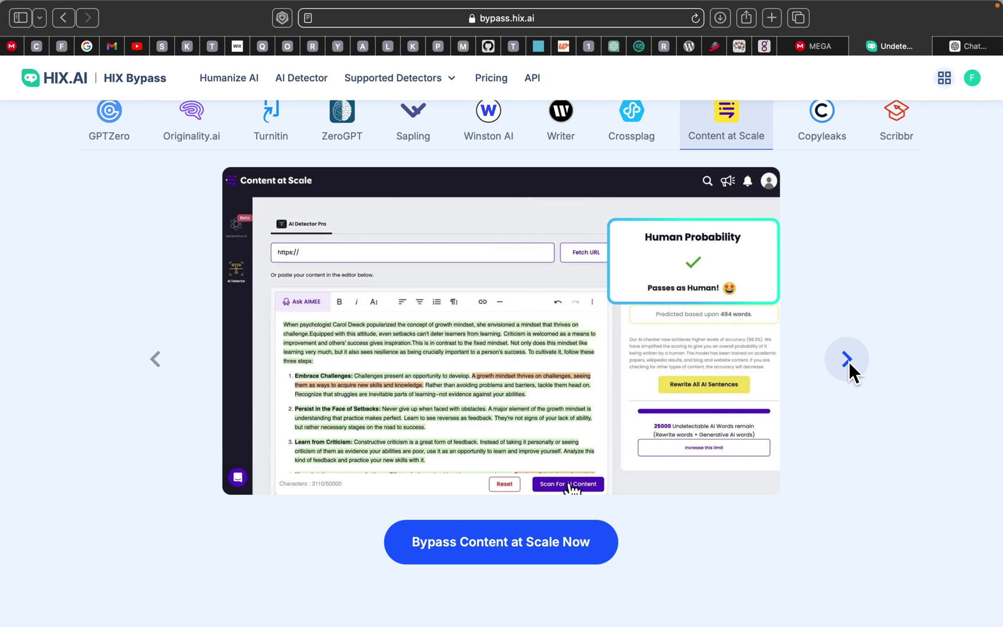
click(848, 360)
Scroll past the languages, features and three-step sections to 'Suitable for Many Industries and Professions'.
scroll(849, 362, down, 6)
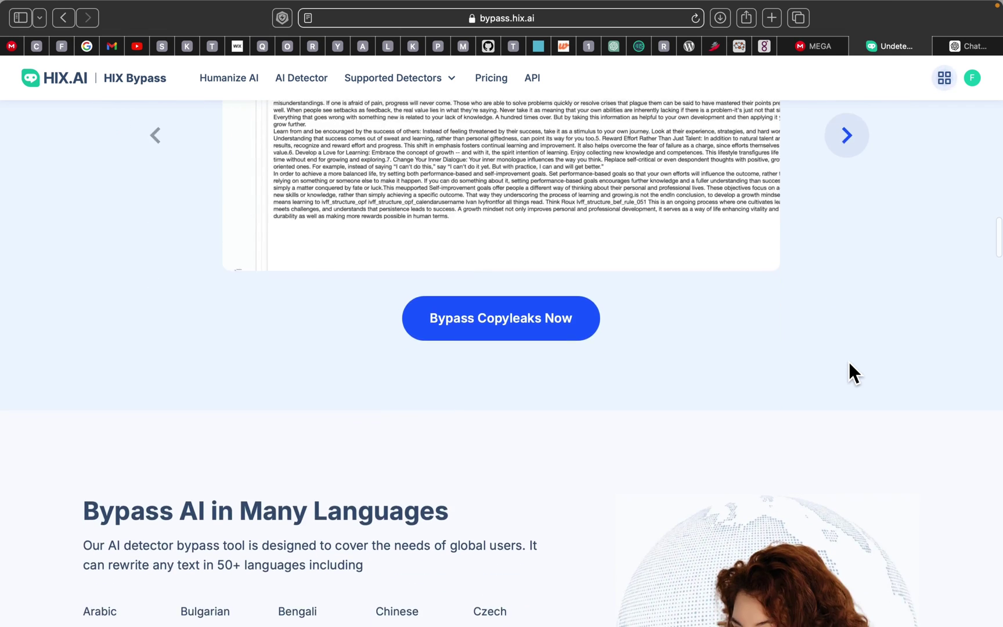
scroll(848, 362, down, 4)
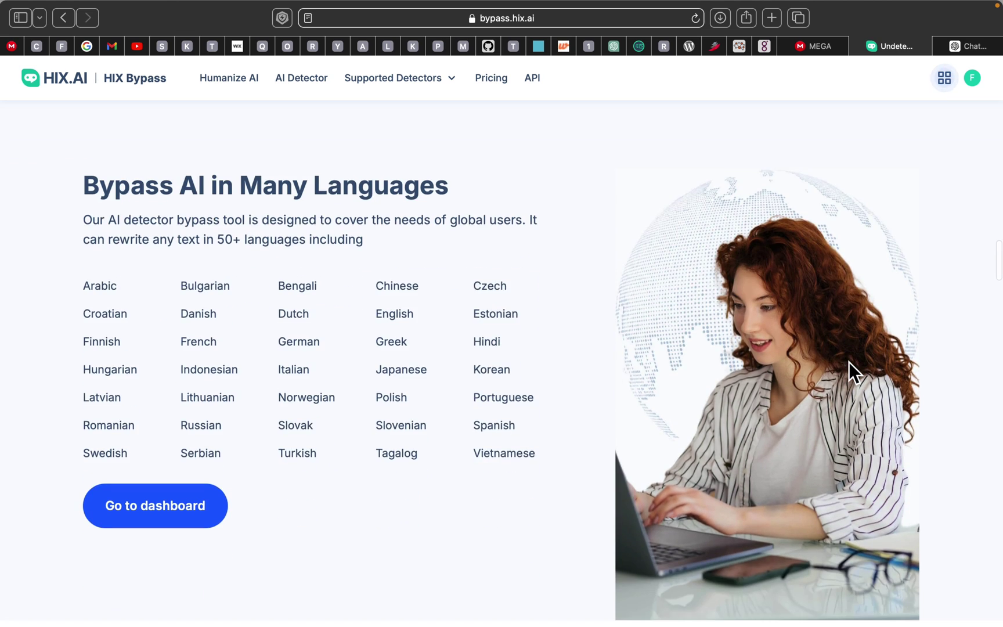
scroll(849, 362, down, 7)
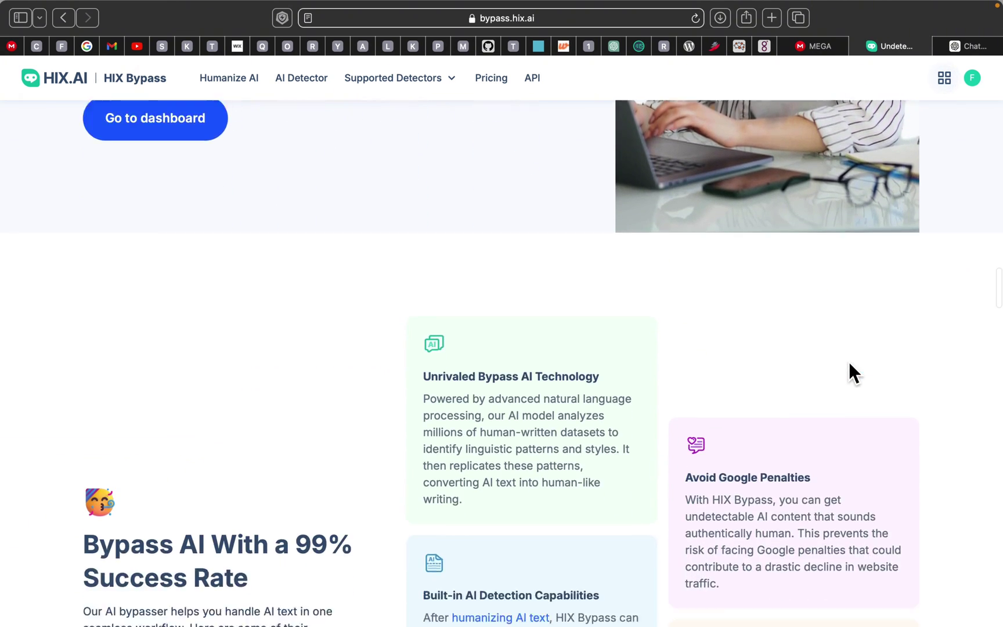
scroll(849, 363, down, 7)
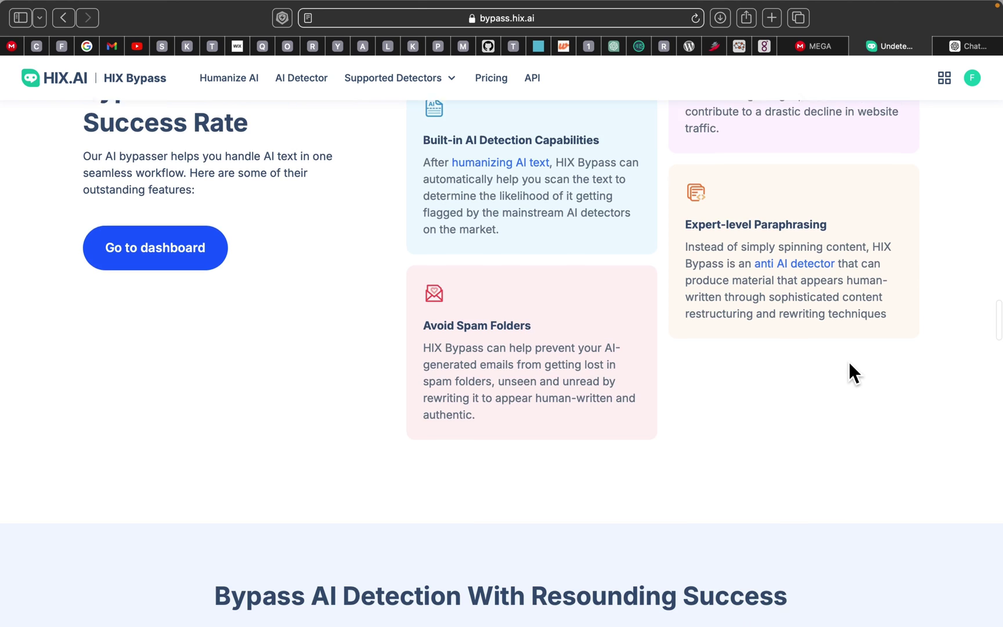
scroll(849, 363, down, 6)
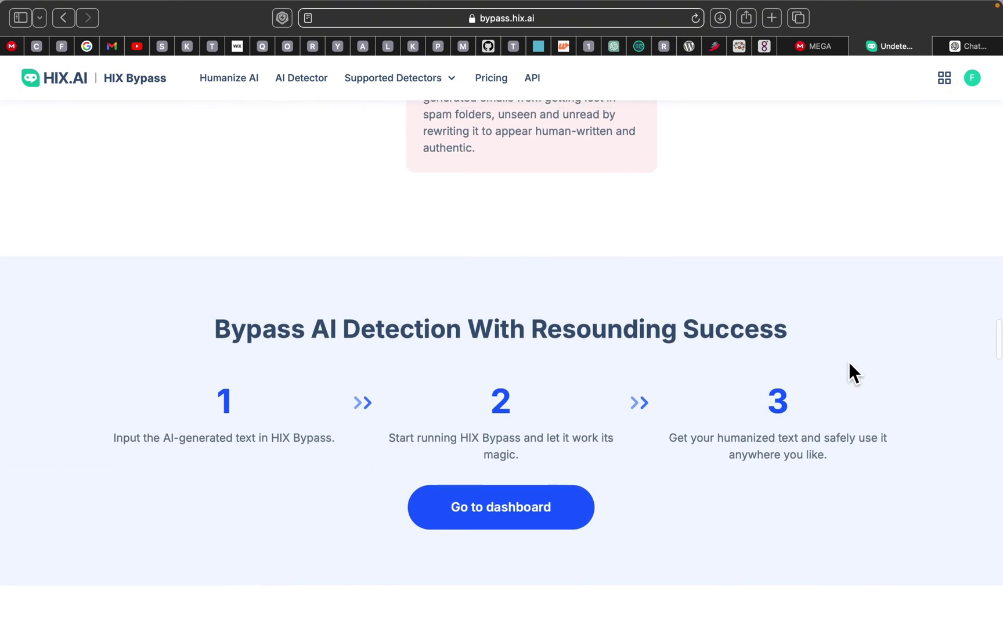
scroll(849, 361, down, 10)
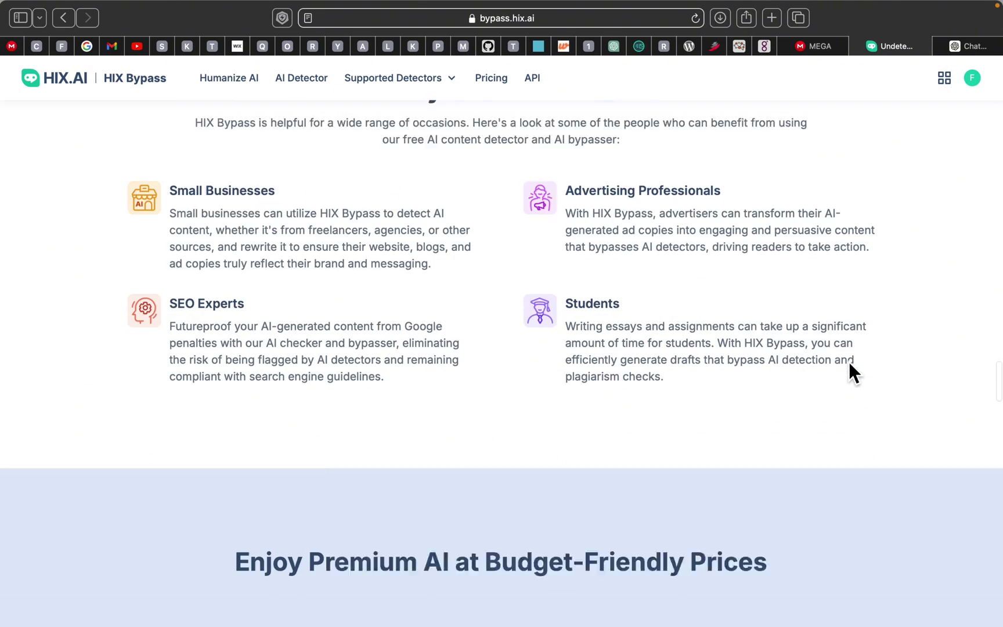
scroll(849, 361, up, 4)
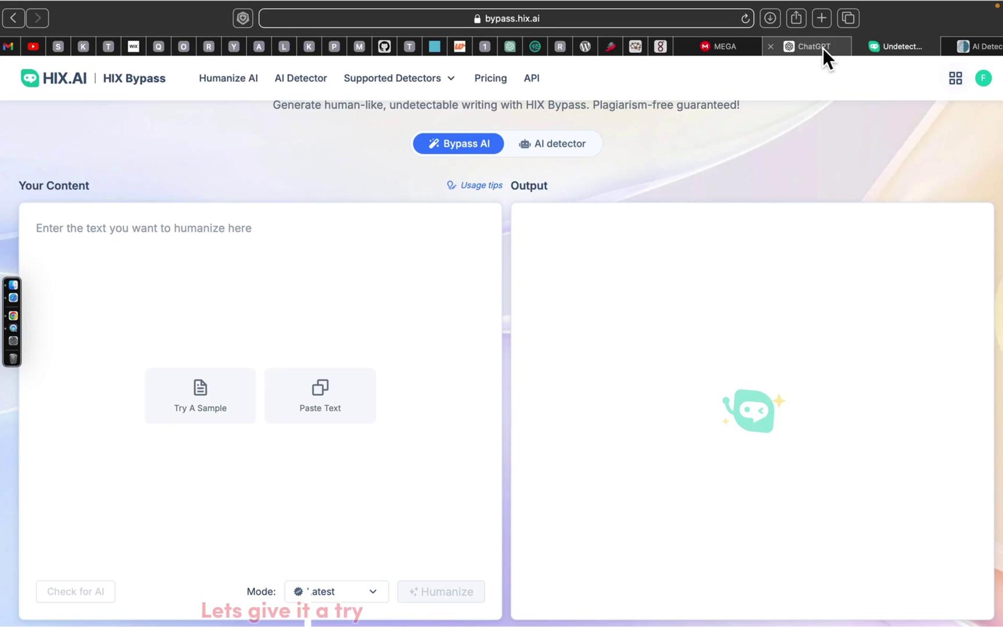
Ask ChatGPT to write a school project essay about the human body.
click(823, 48)
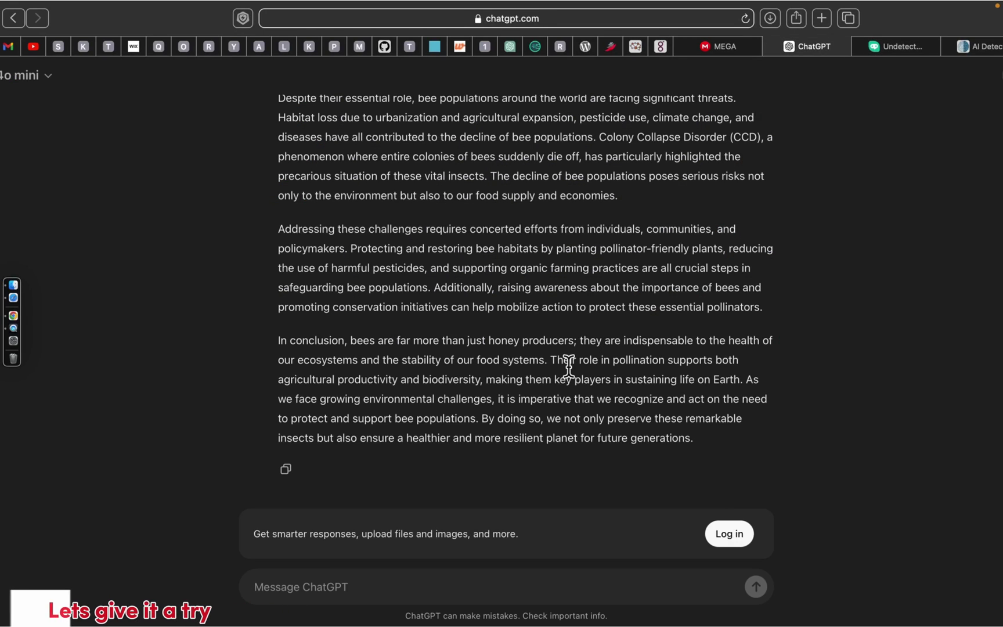
text(w)
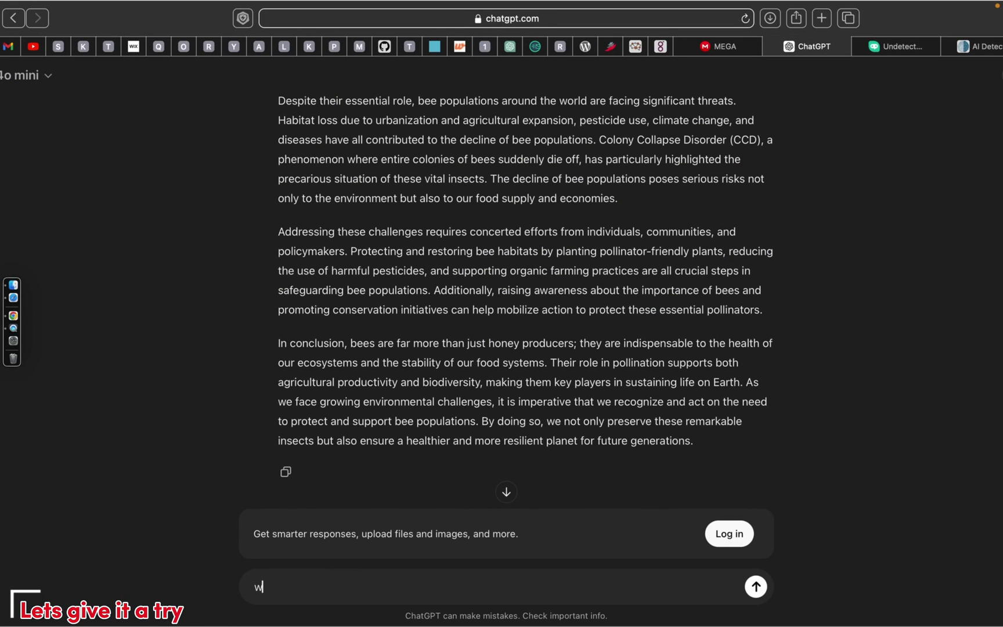
text(rite an essay for a school project about the human)
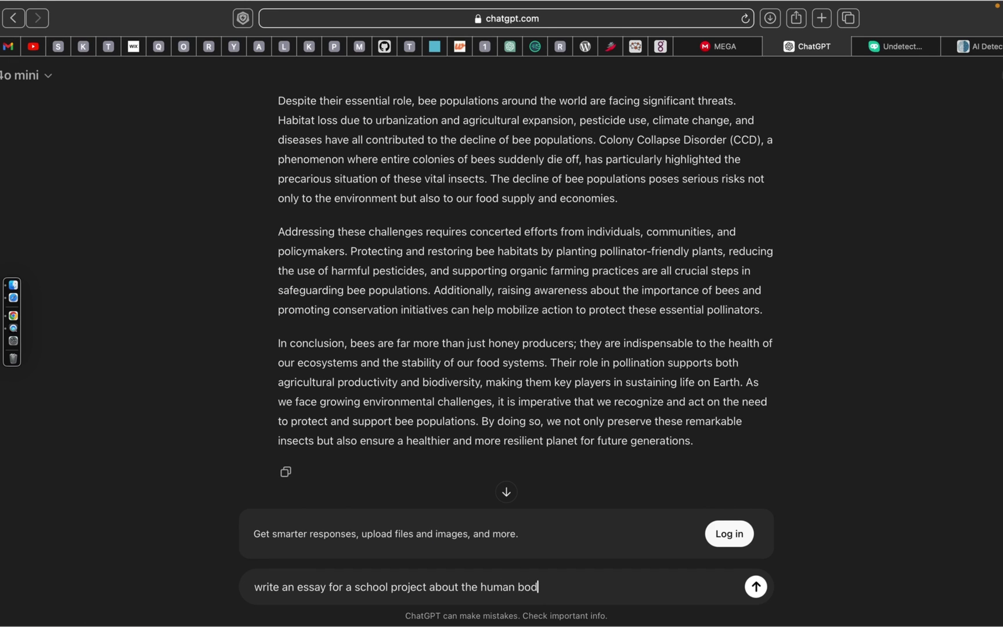
key(Return)
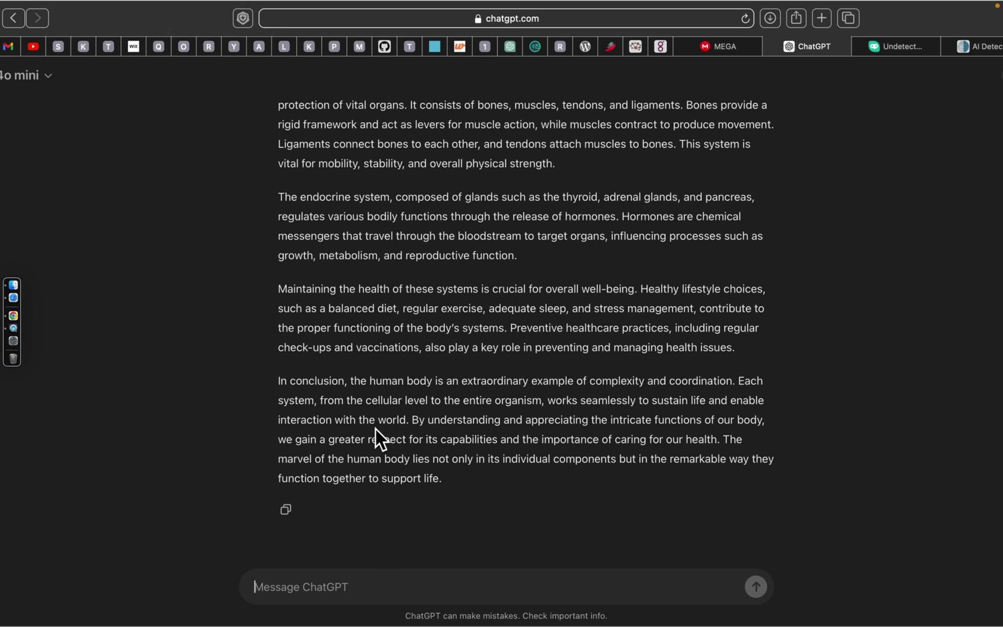
Copy ChatGPT's human body essay reply and return to HIX Bypass.
scroll(376, 428, up, 1)
click(287, 522)
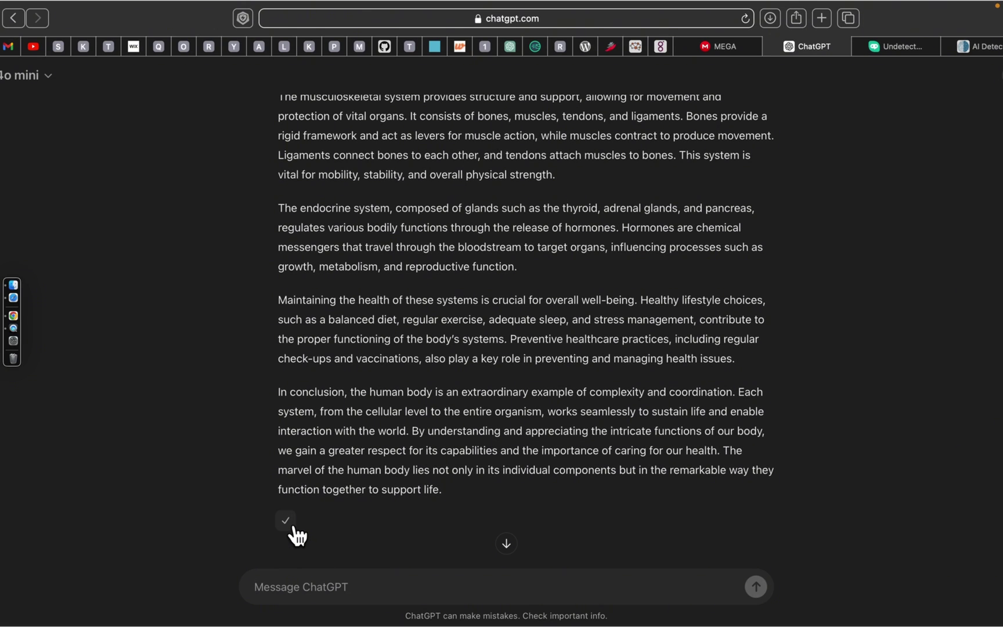
click(914, 49)
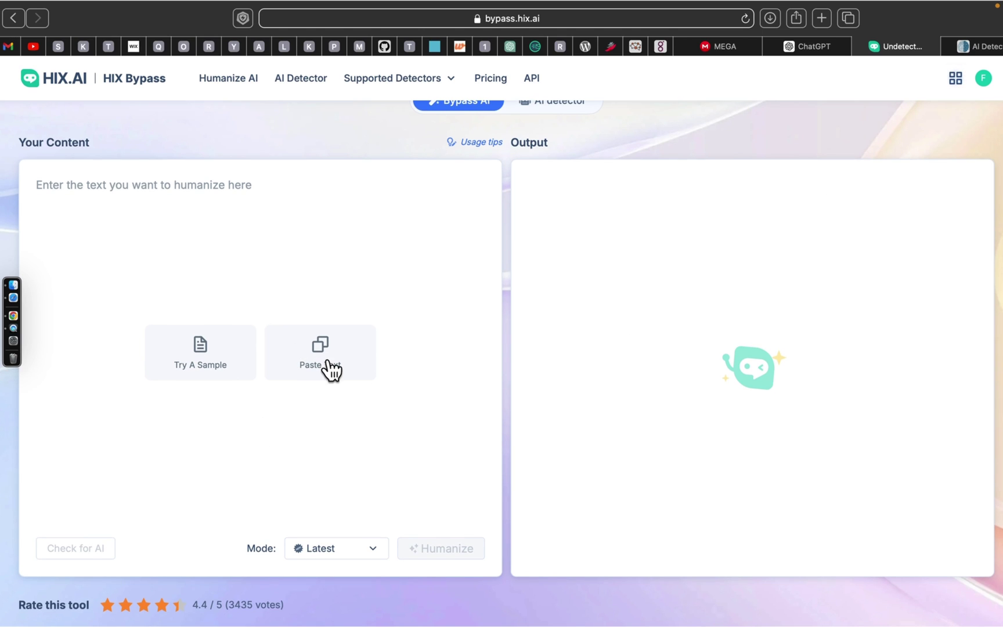
Paste the 750-word human body essay into HIX Bypass and run Check for AI.
click(323, 352)
click(334, 354)
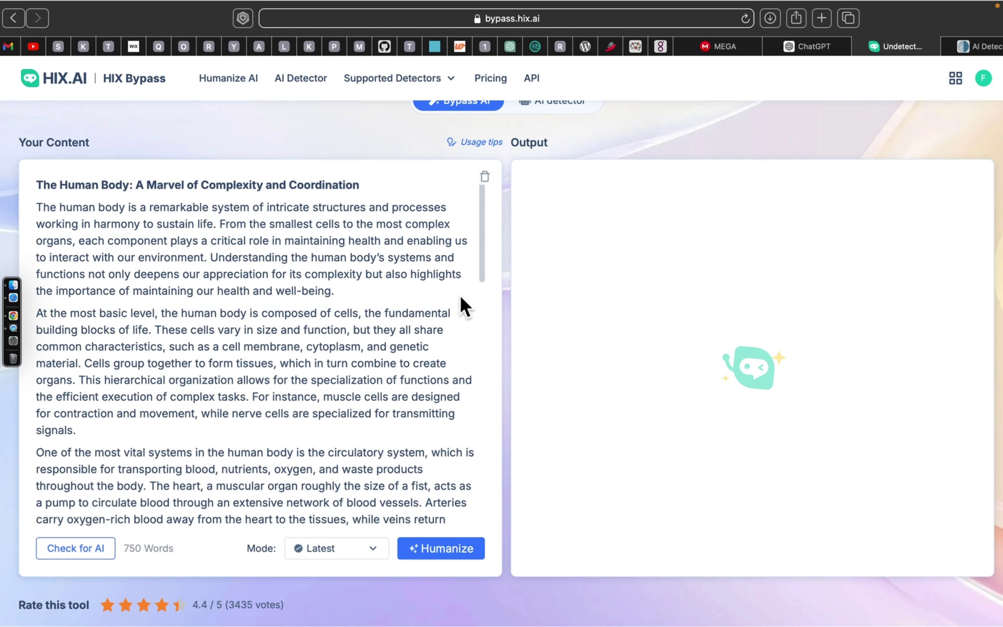
scroll(460, 295, down, 3)
scroll(460, 296, up, 3)
click(94, 552)
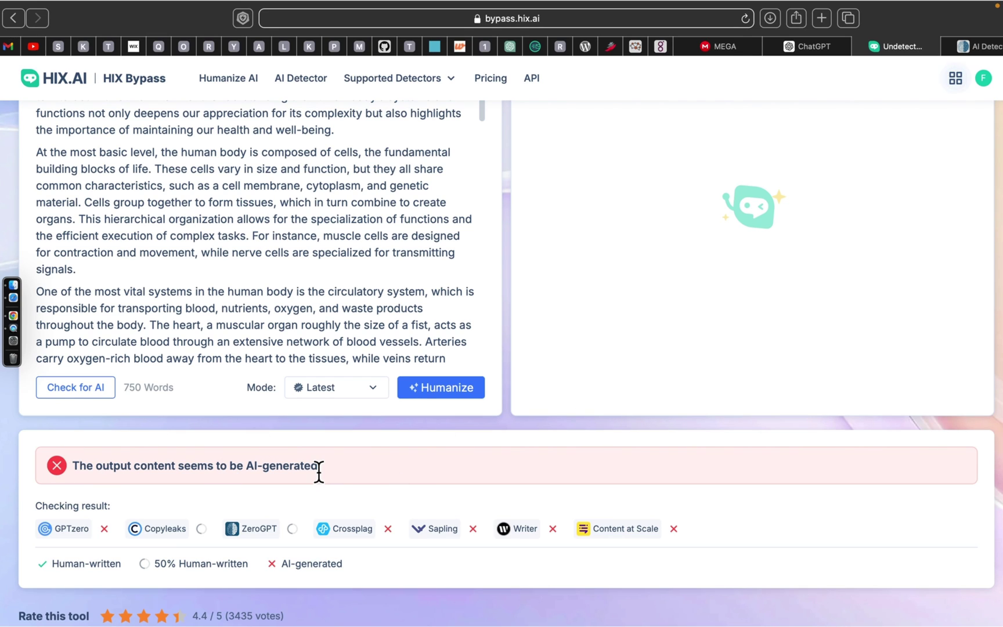
scroll(397, 486, up, 4)
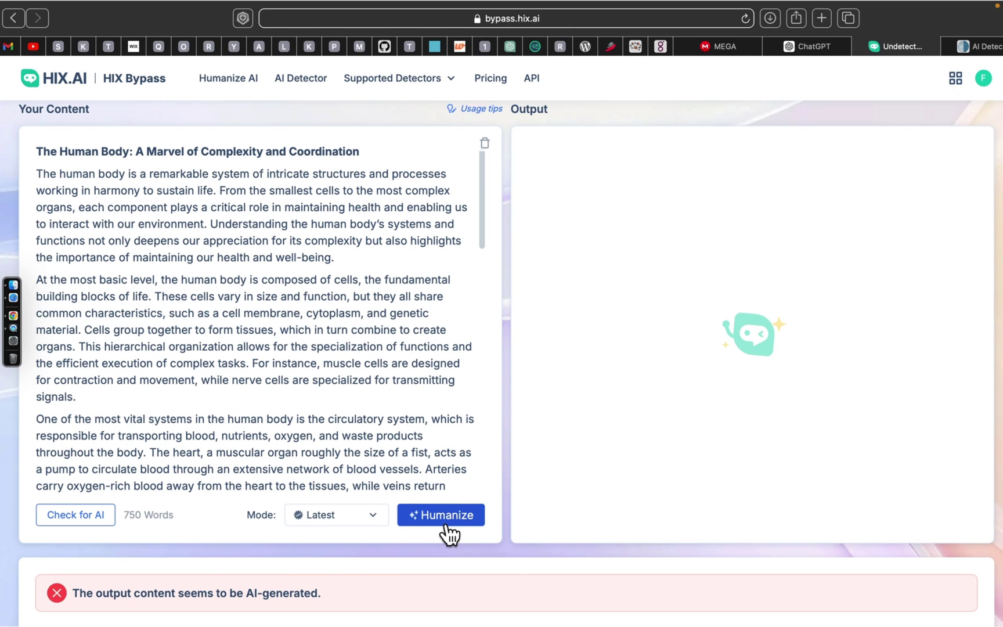
Humanize the essay and review the detector results rating the output human-written.
click(447, 527)
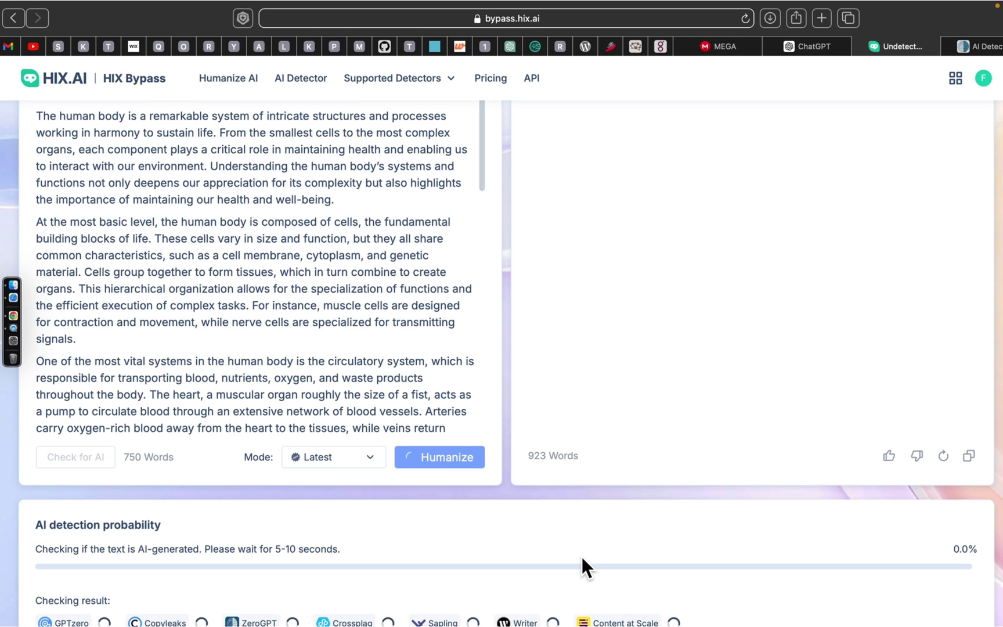
scroll(582, 559, down, 4)
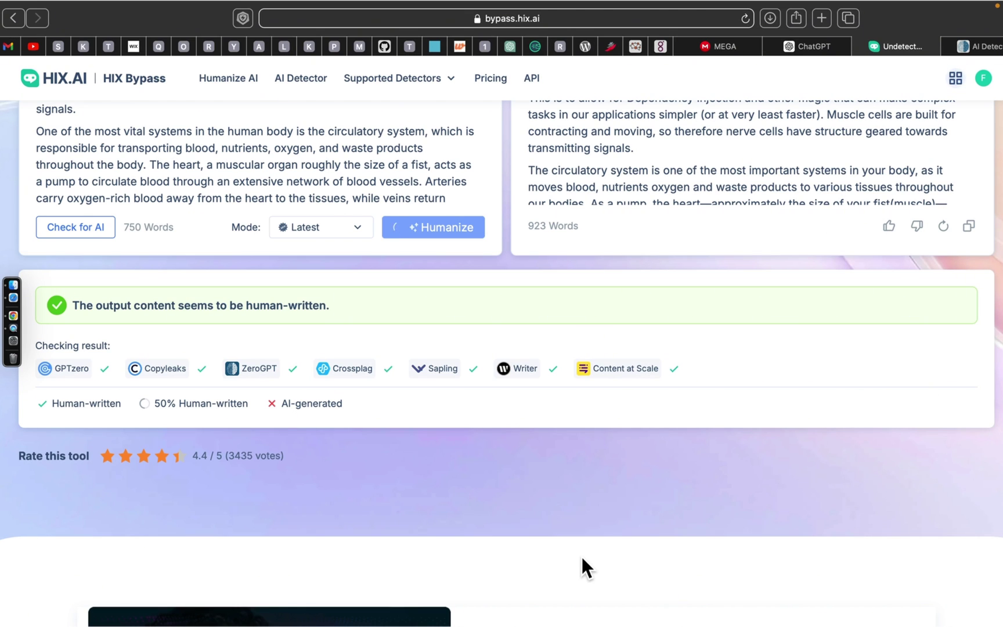
scroll(582, 556, up, 4)
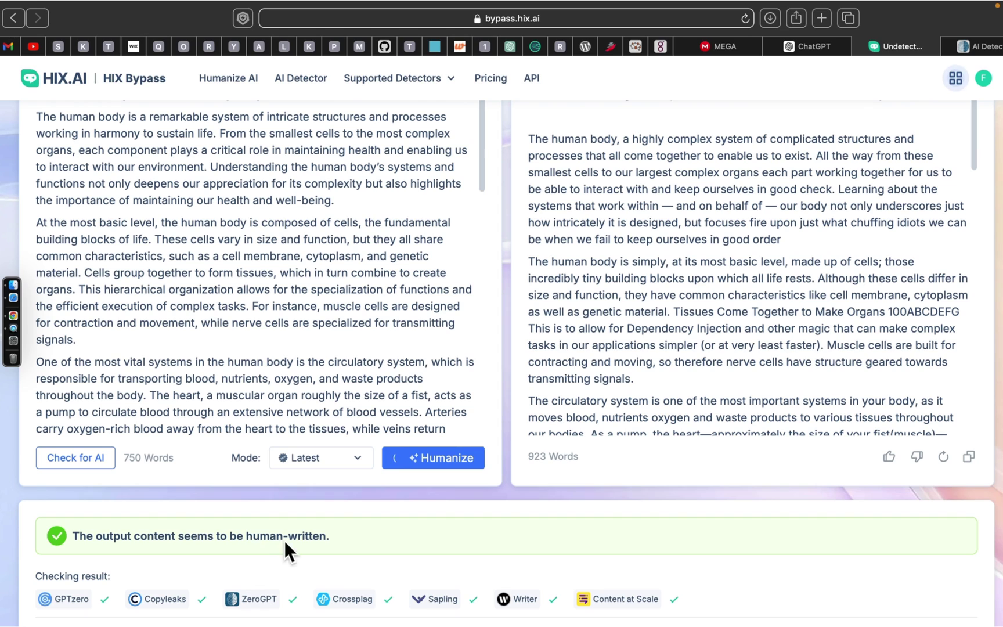
scroll(319, 538, up, 3)
scroll(715, 475, down, 3)
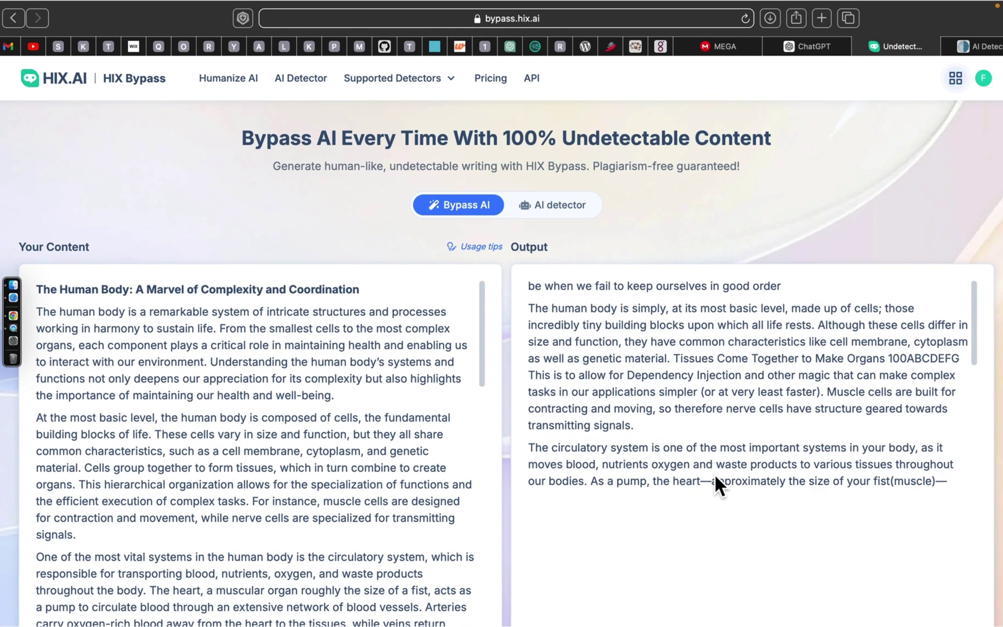
scroll(784, 249, down, 10)
scroll(784, 249, up, 5)
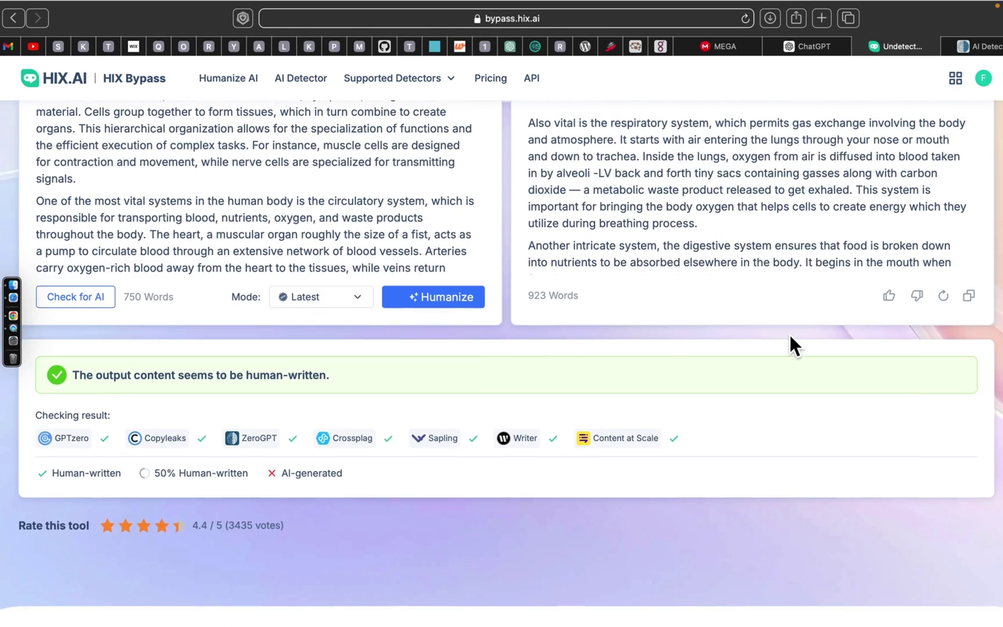
scroll(789, 334, up, 3)
scroll(789, 334, down, 10)
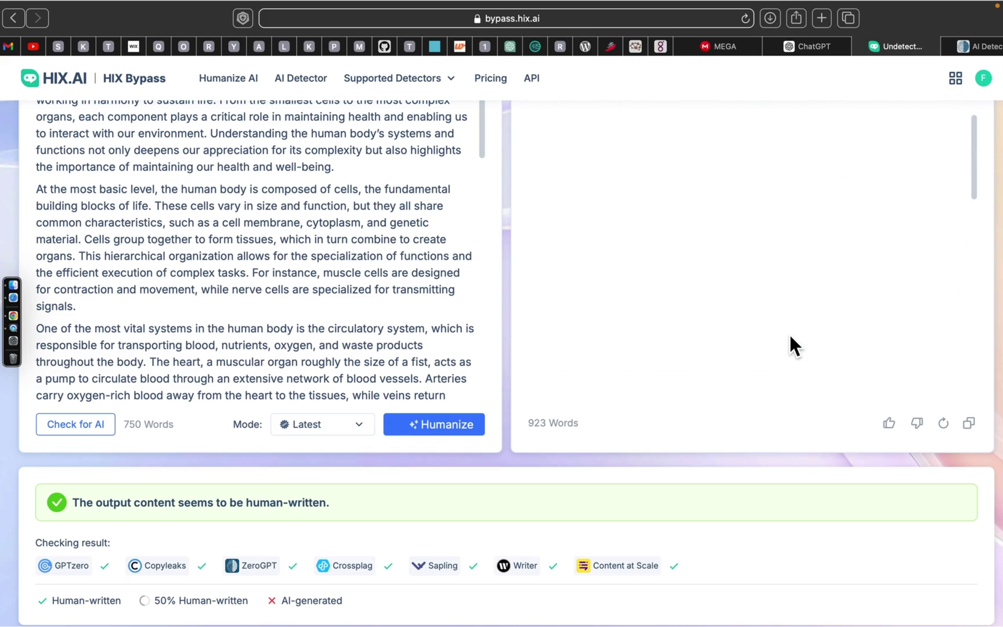
scroll(789, 334, up, 15)
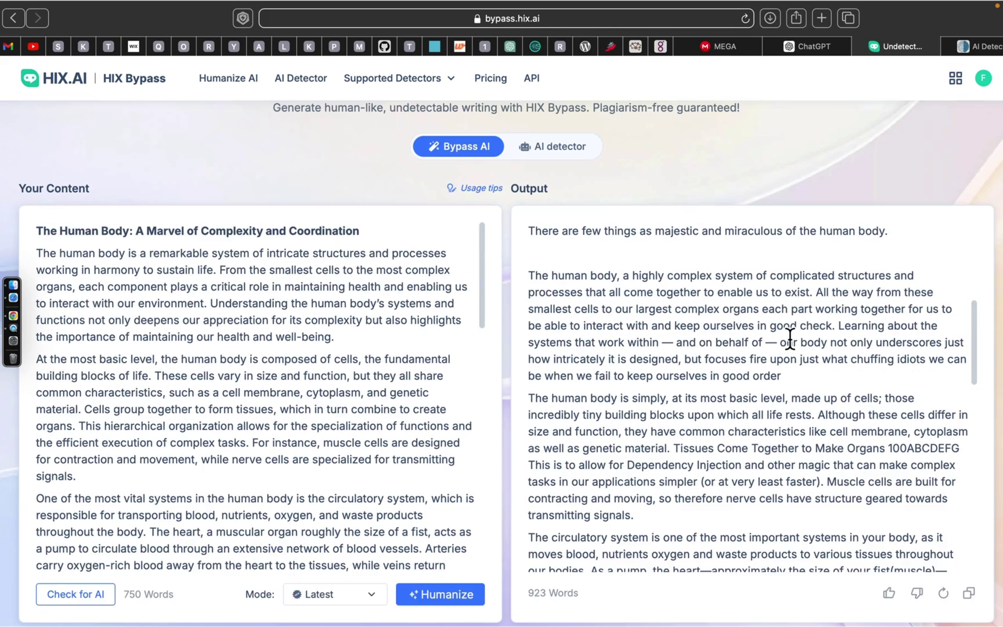
scroll(819, 220, down, 5)
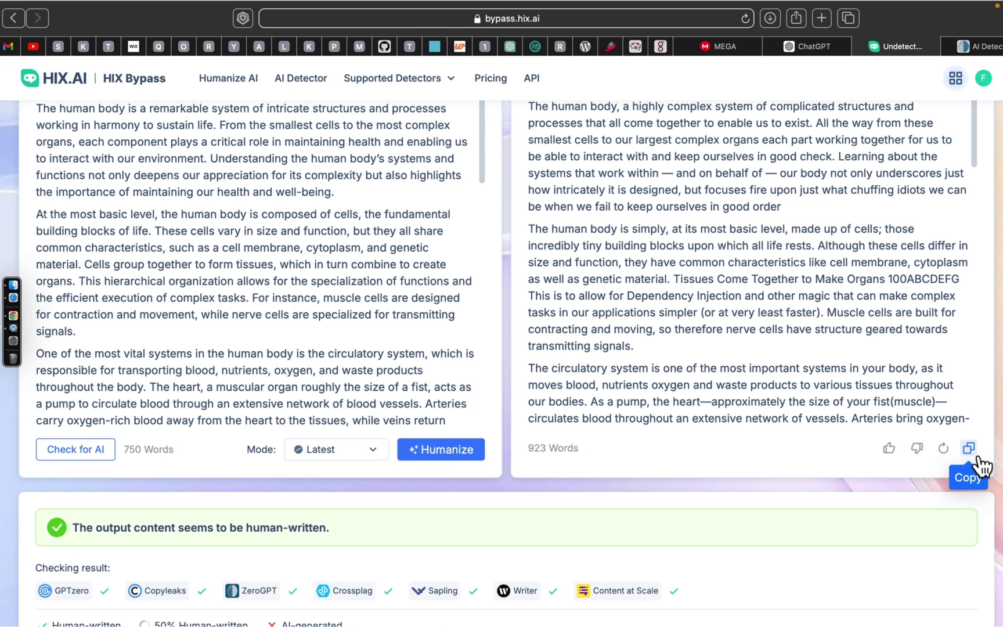
Copy the 923-word humanized output and go to the ZeroGPT page.
click(969, 448)
scroll(982, 464, up, 1)
click(982, 46)
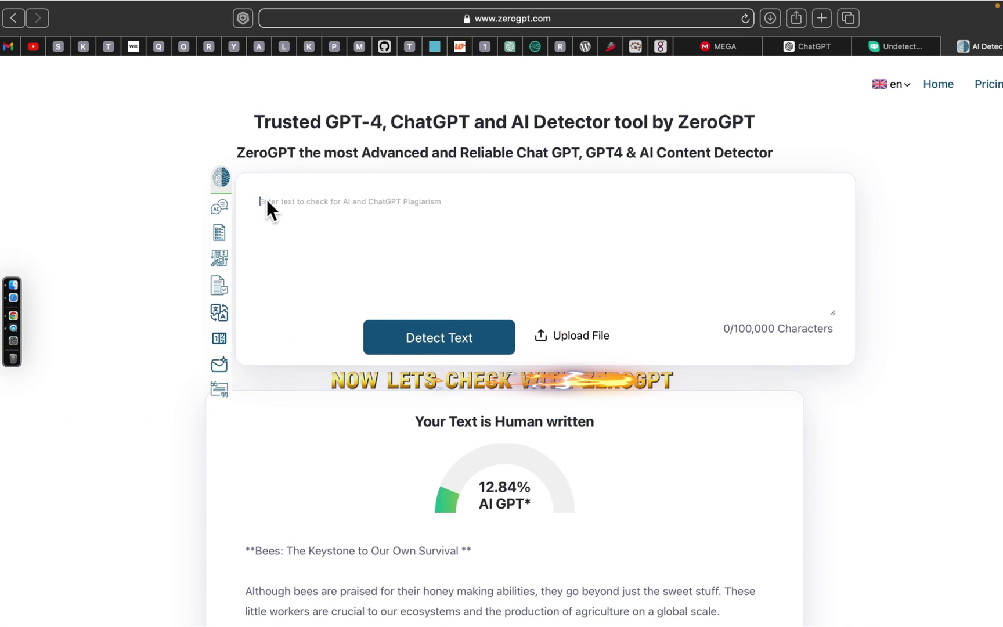
Paste the 5,733-character humanized essay into ZeroGPT and detect it: Human written, 0% AI GPT.
right_click(267, 199)
click(269, 234)
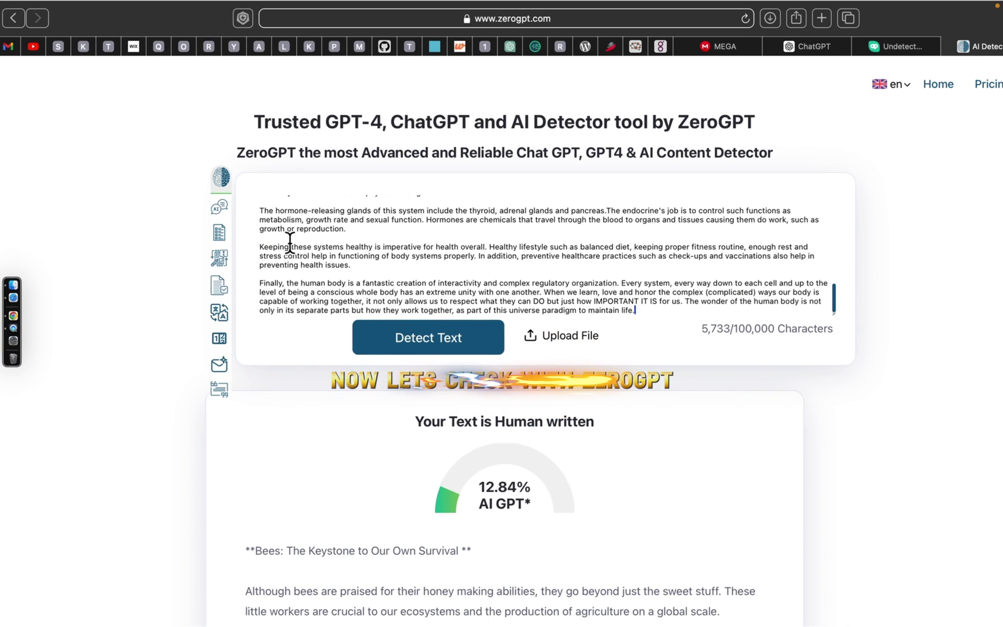
click(457, 352)
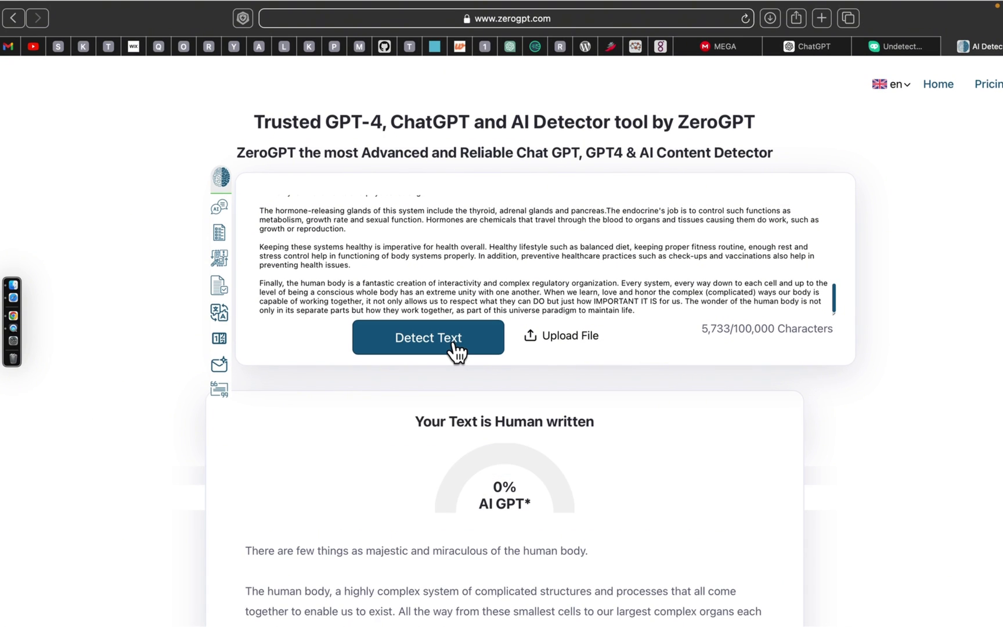
scroll(637, 423, down, 3)
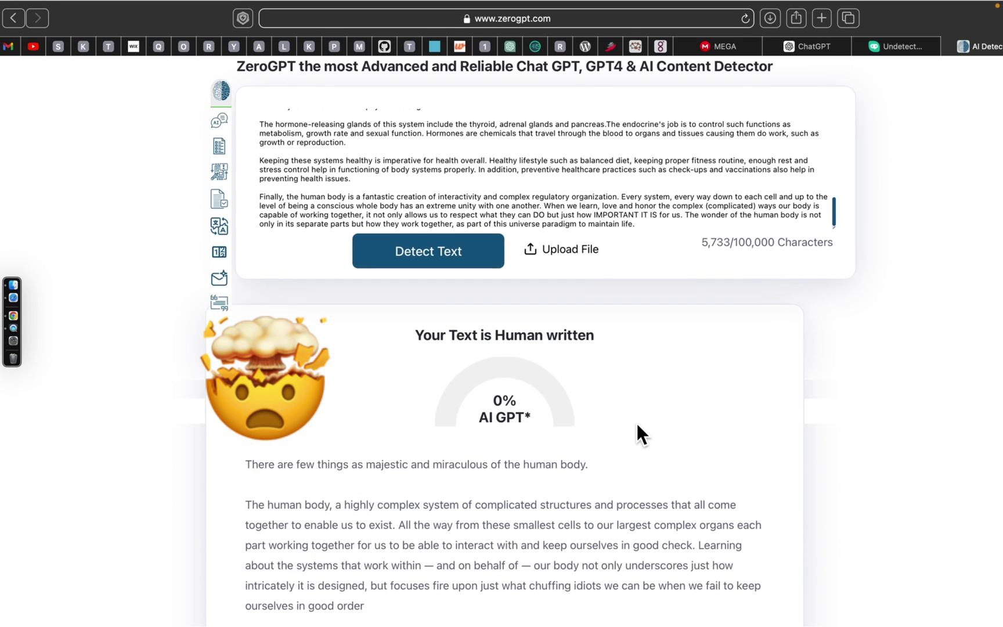
scroll(510, 316, up, 5)
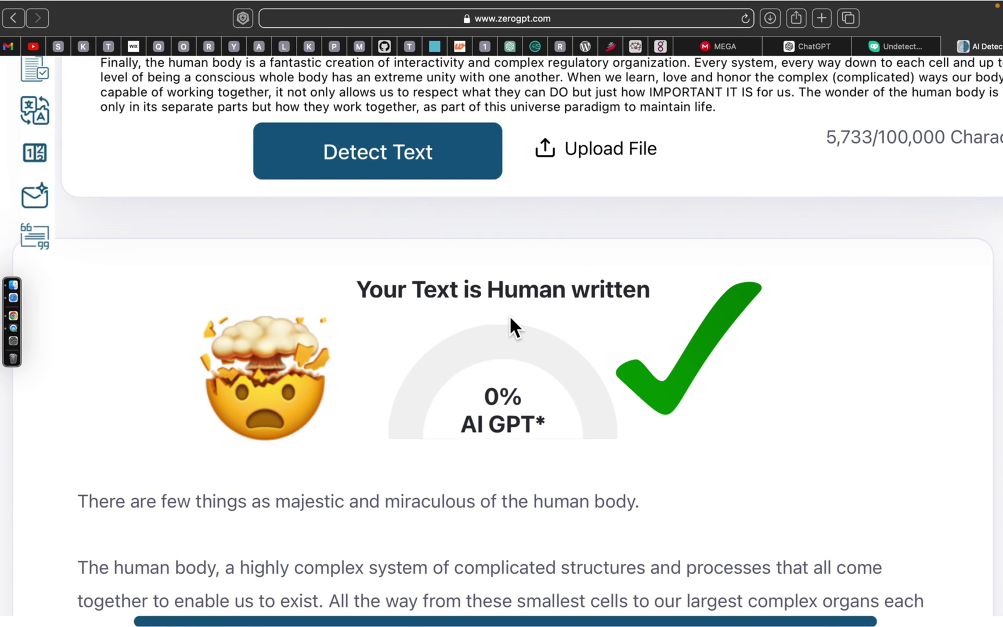
scroll(510, 316, down, 5)
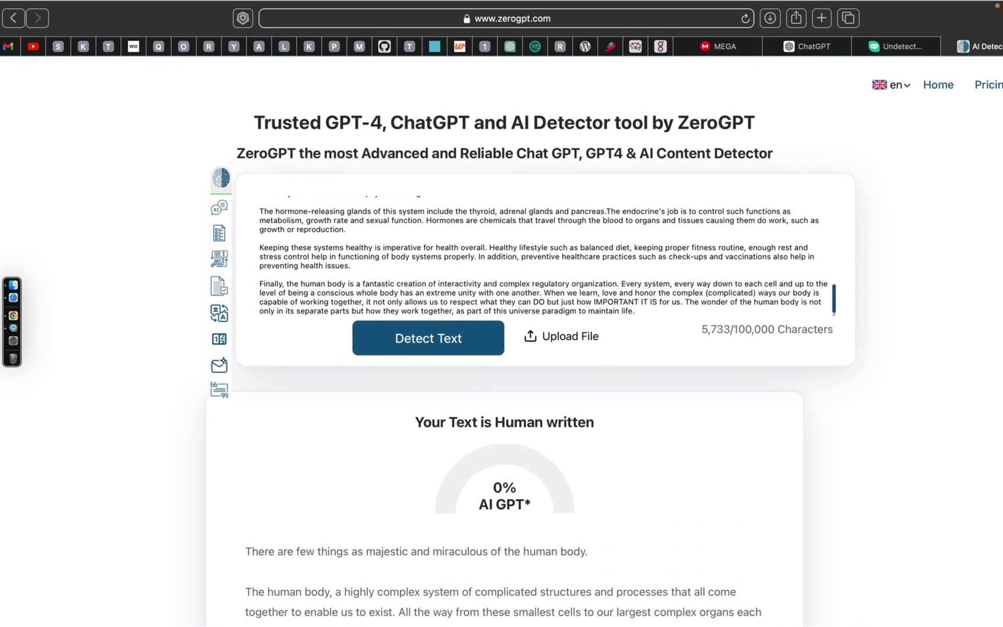
Scan the 930-word humanized essay in Originality.ai: Likely Original, 91% Confidence.
click(959, 48)
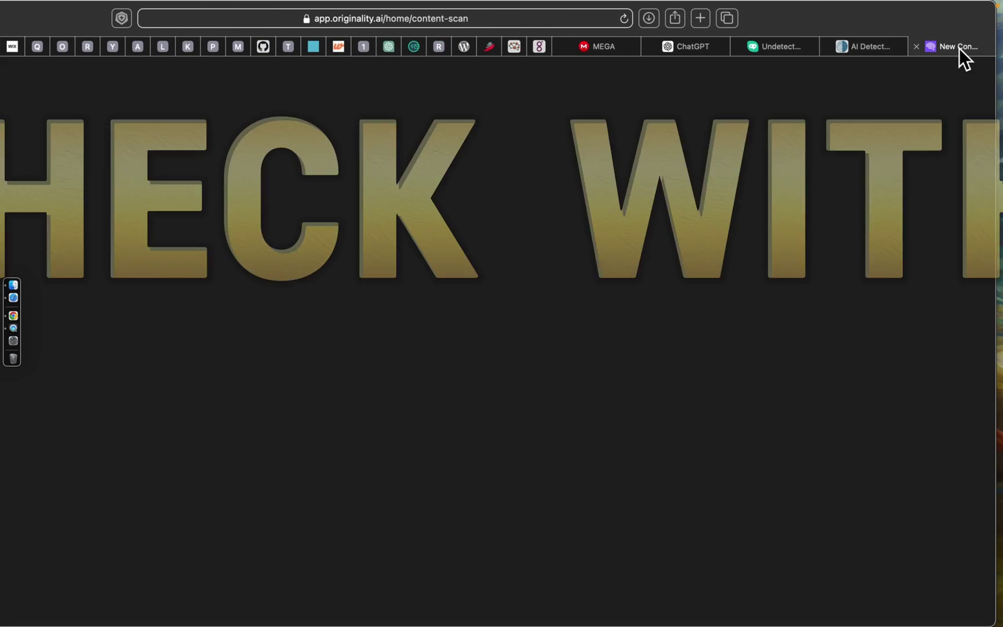
right_click(113, 392)
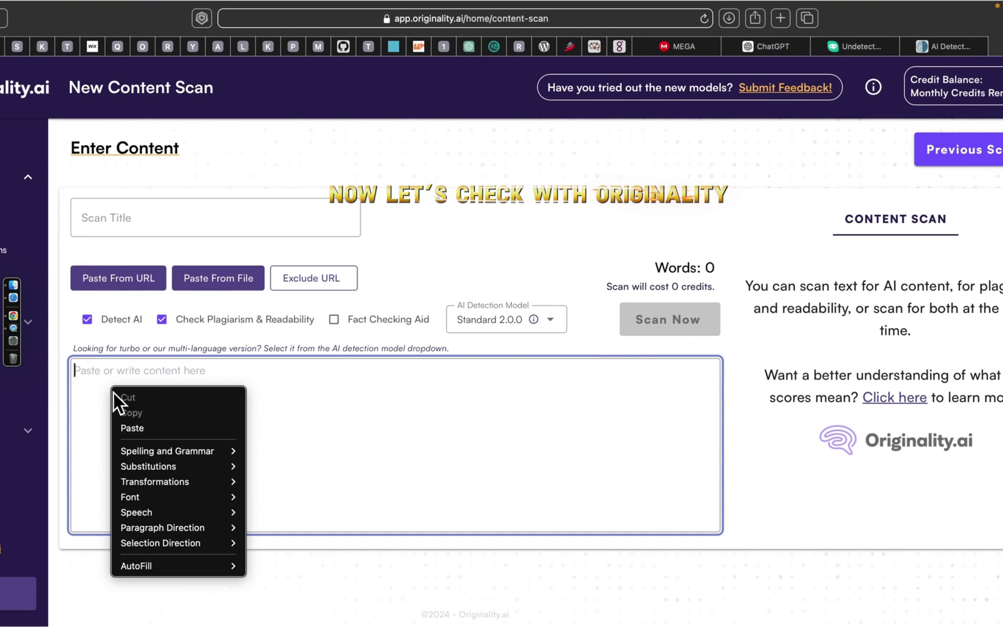
click(161, 425)
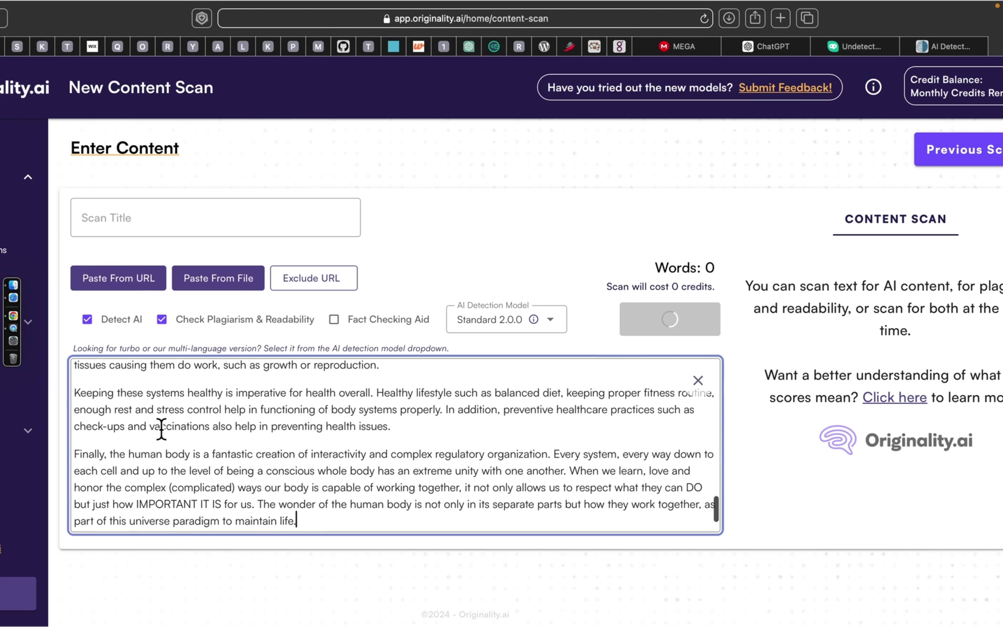
click(678, 326)
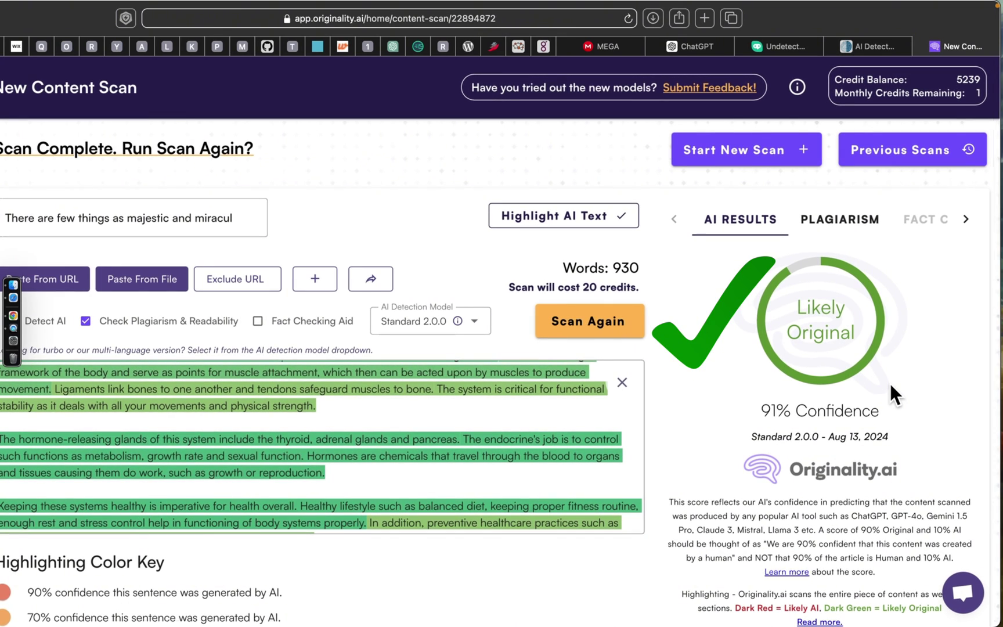
scroll(891, 384, up, 3)
scroll(891, 383, up, 4)
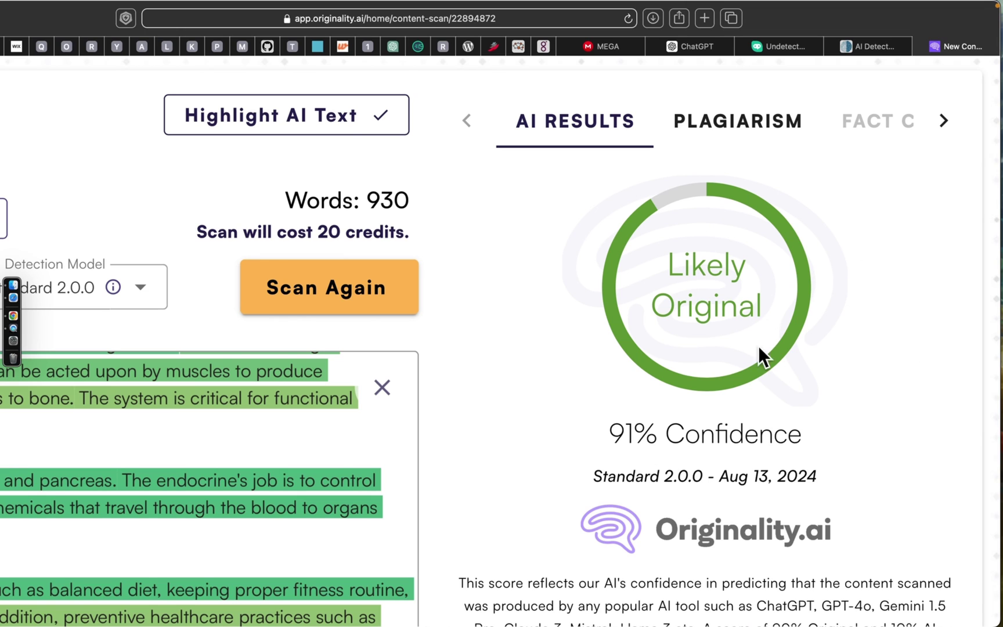
scroll(893, 347, down, 4)
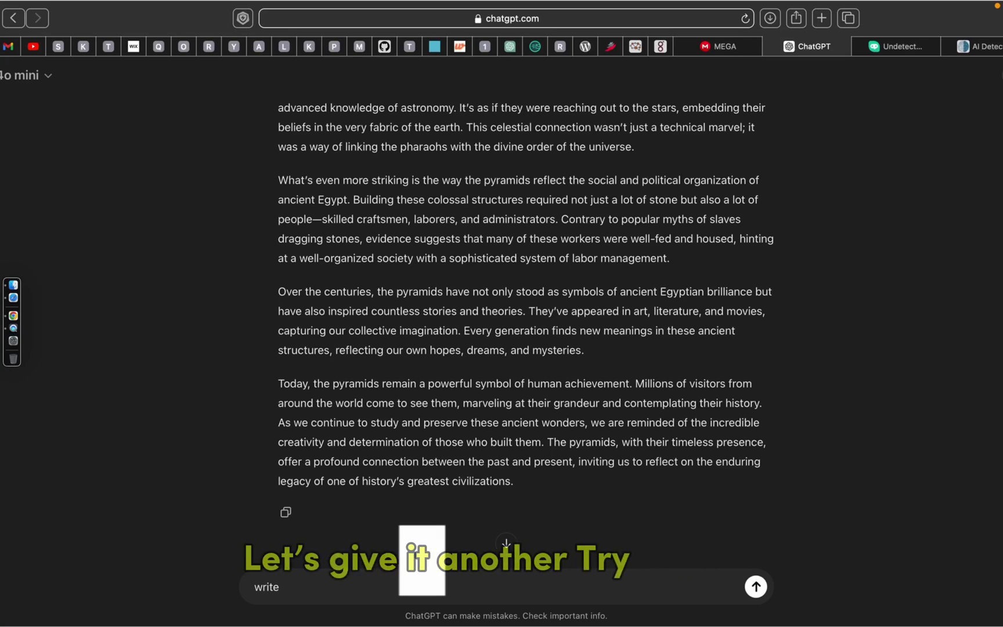
Have ChatGPT write another essay, on bees and their role, then copy it and return to HIX Bypass.
text(anit)
text(her)
key(Return)
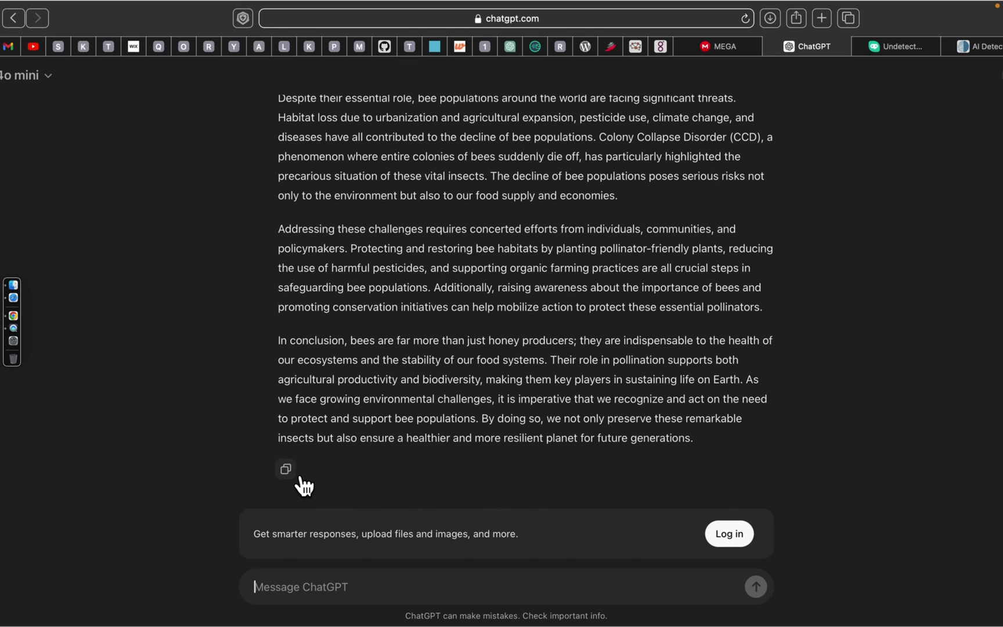
click(296, 477)
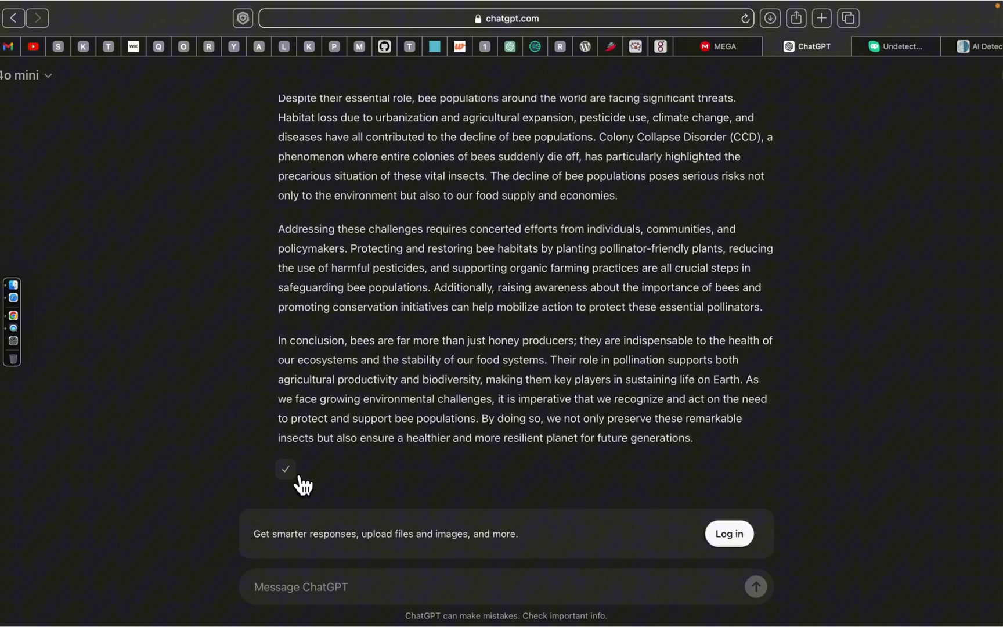
click(899, 53)
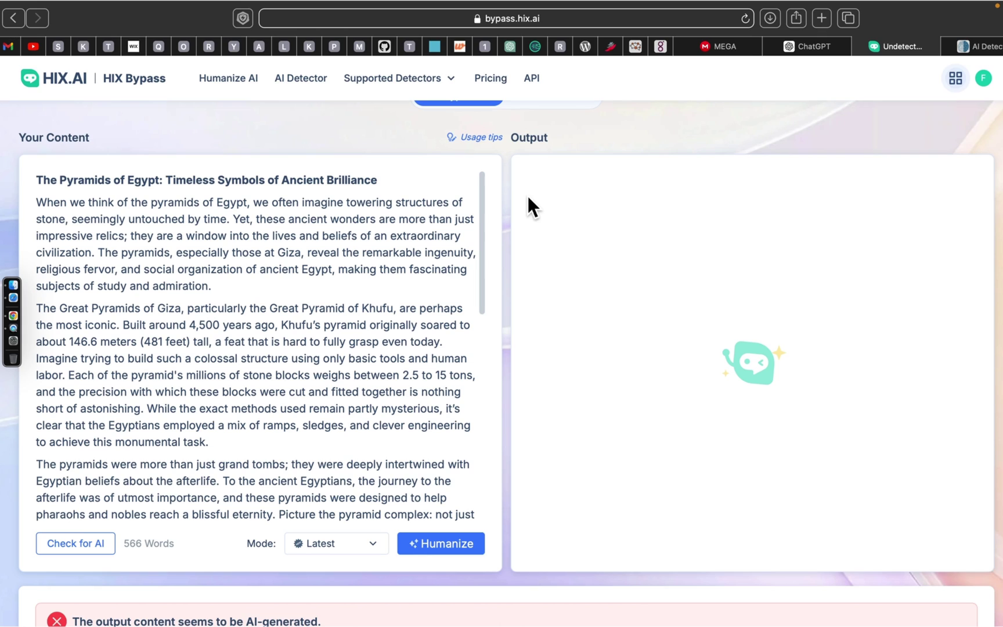
Replace the old input with the 575-word bees essay and run Check for AI.
click(490, 181)
click(330, 356)
click(343, 352)
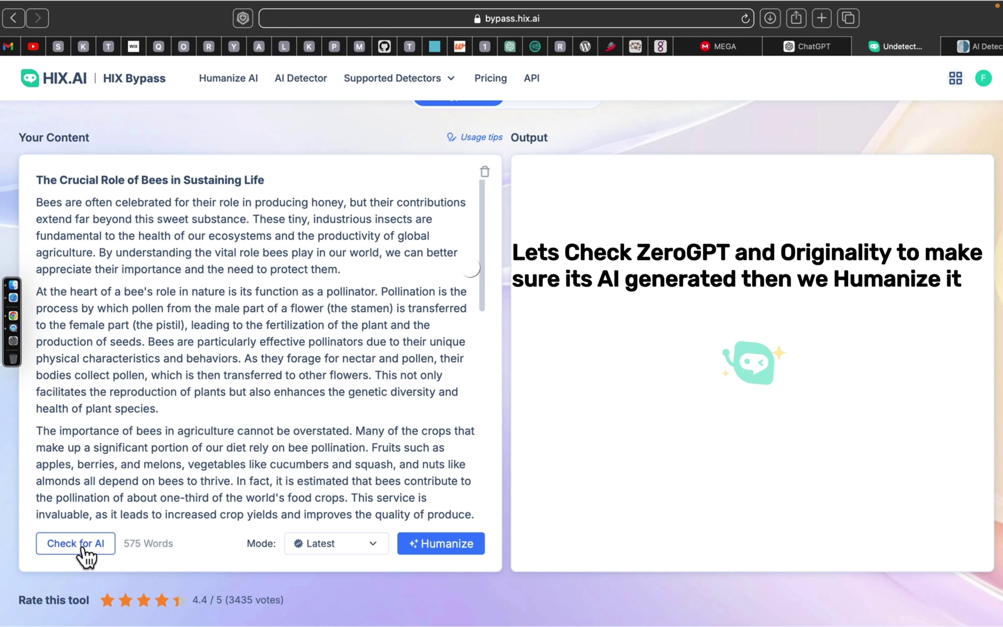
click(81, 548)
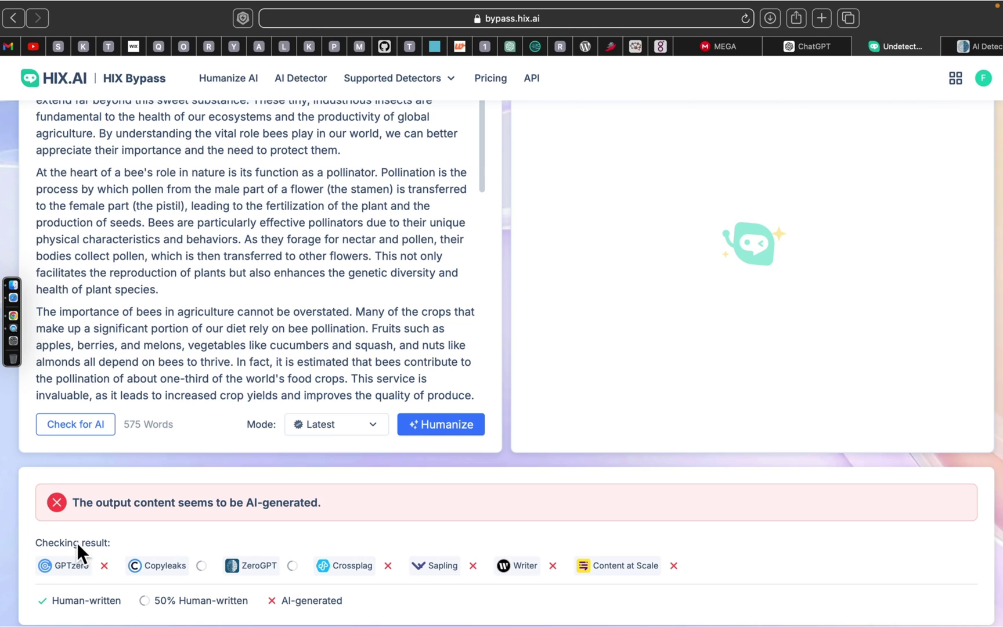
Replace ZeroGPT's old text with the raw 3,733-character bees essay and detect it, scoring 100% AI GPT.
click(979, 46)
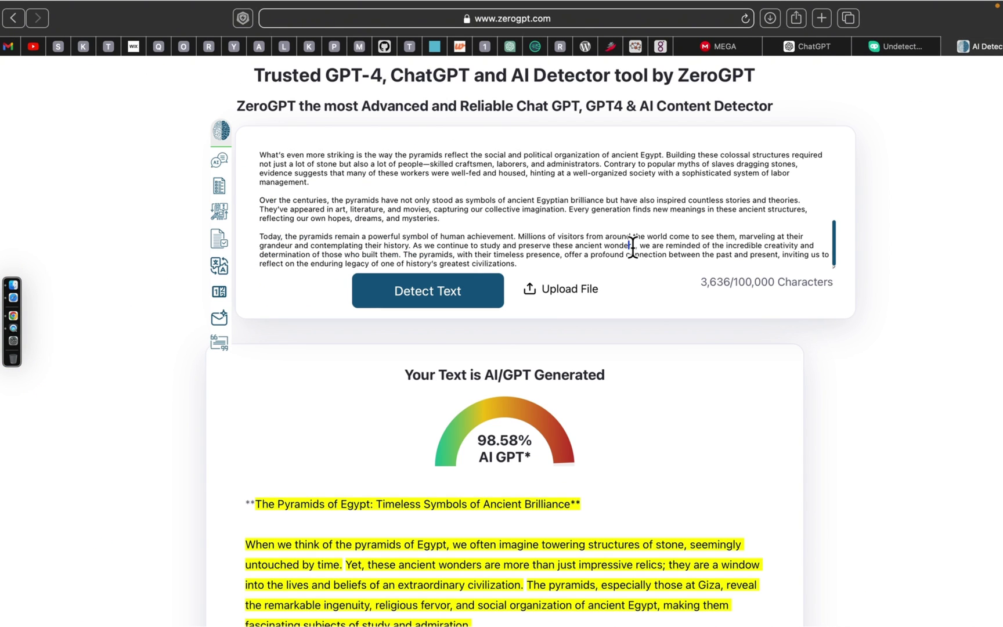
key(super+a)
key(BackSpace)
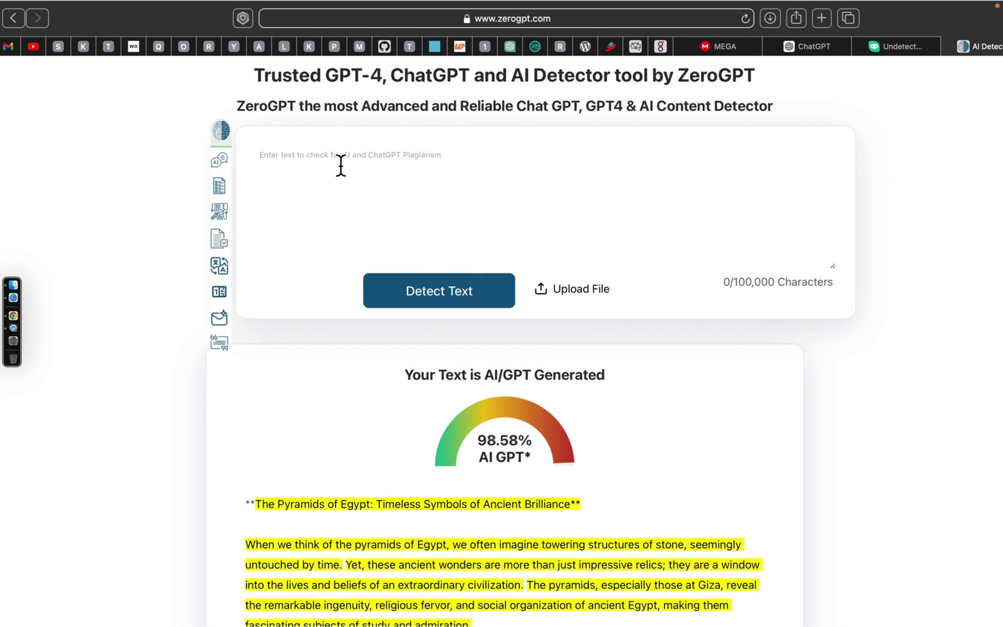
right_click(304, 161)
click(345, 195)
click(448, 303)
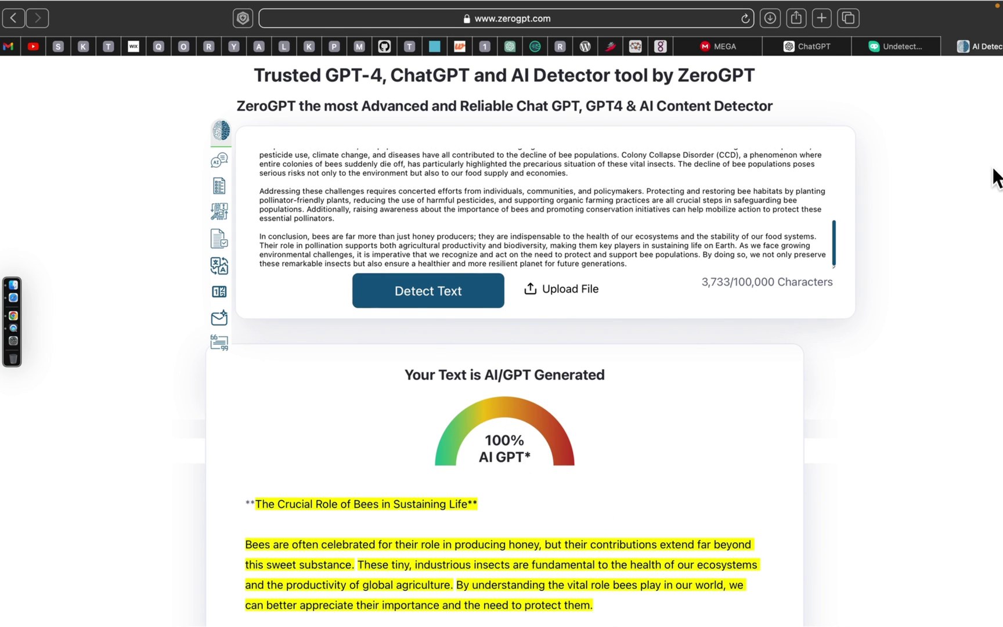
drag(950, 17, 946, 17)
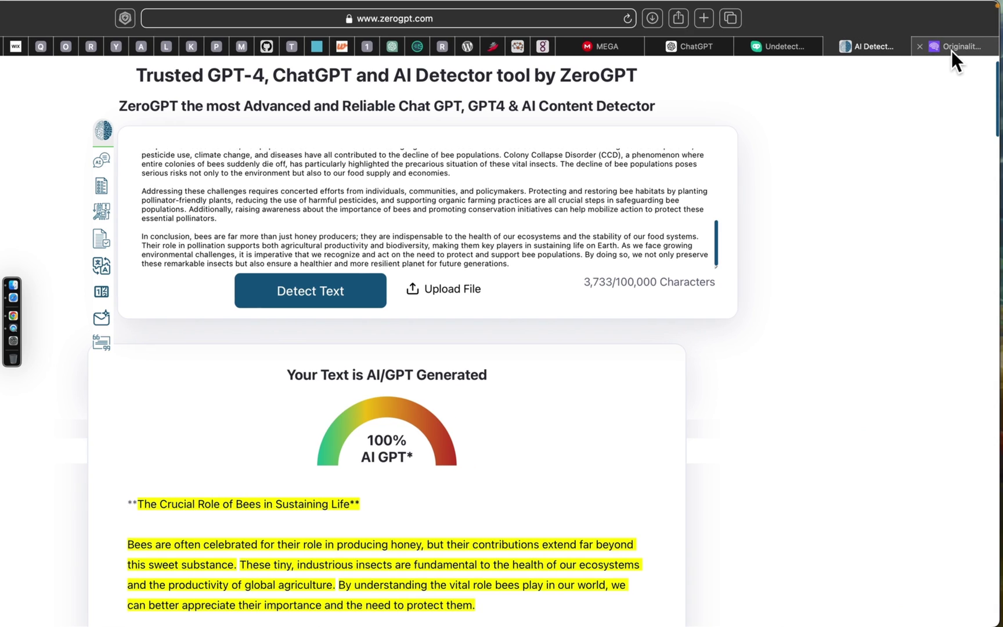
Clear Originality.ai's box, paste the raw 566-word bees essay and scan it, rated Likely AI at 100%.
click(952, 50)
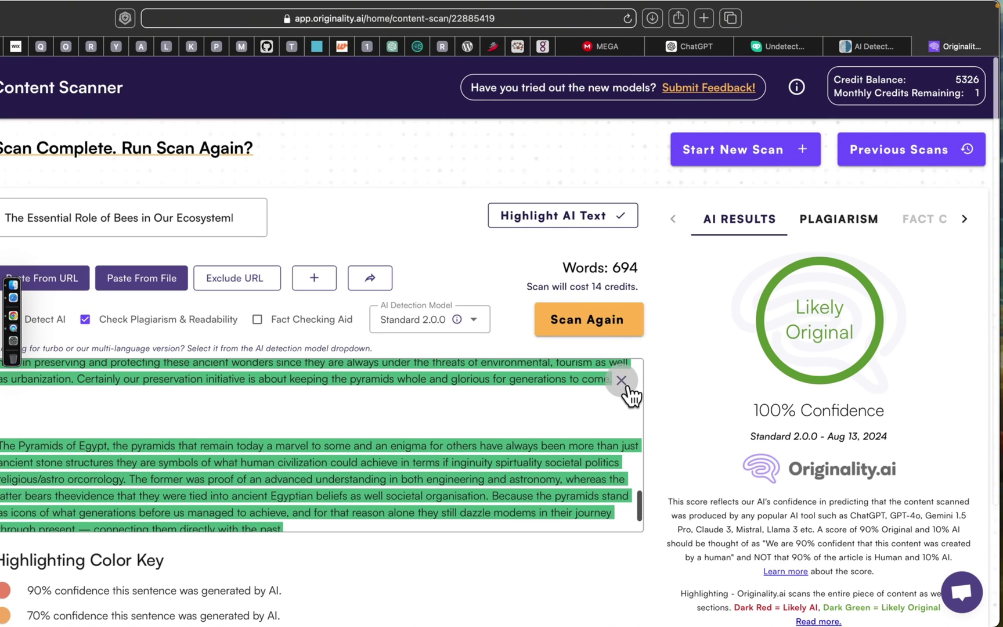
click(622, 381)
click(184, 395)
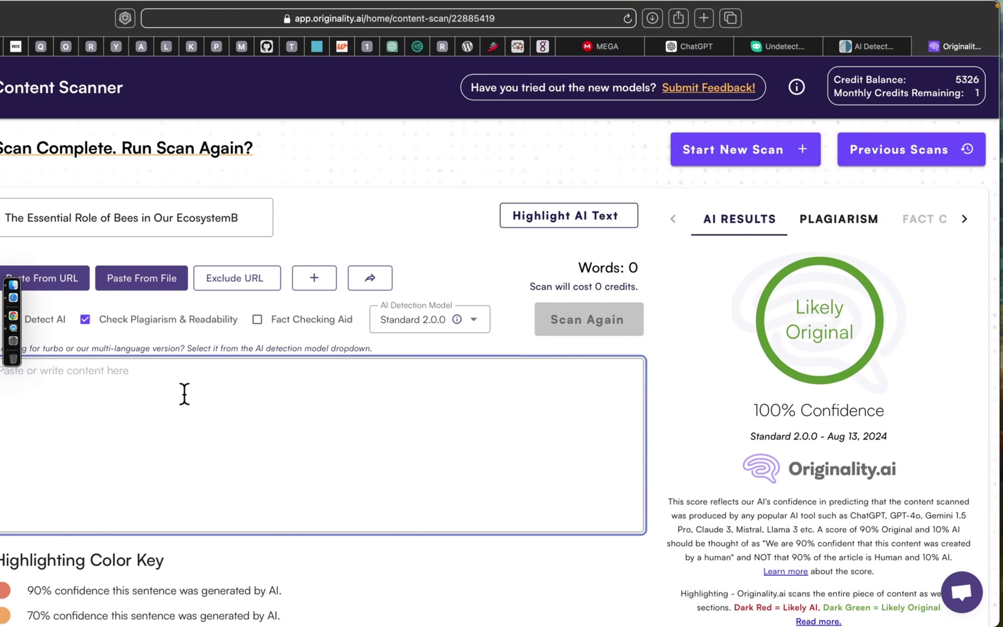
right_click(184, 390)
click(220, 424)
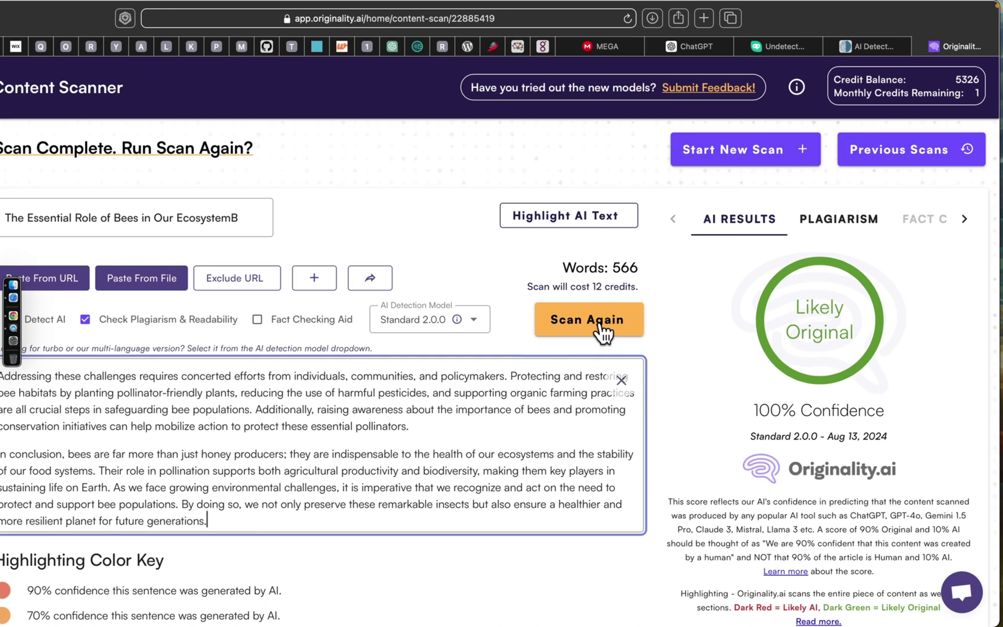
click(603, 334)
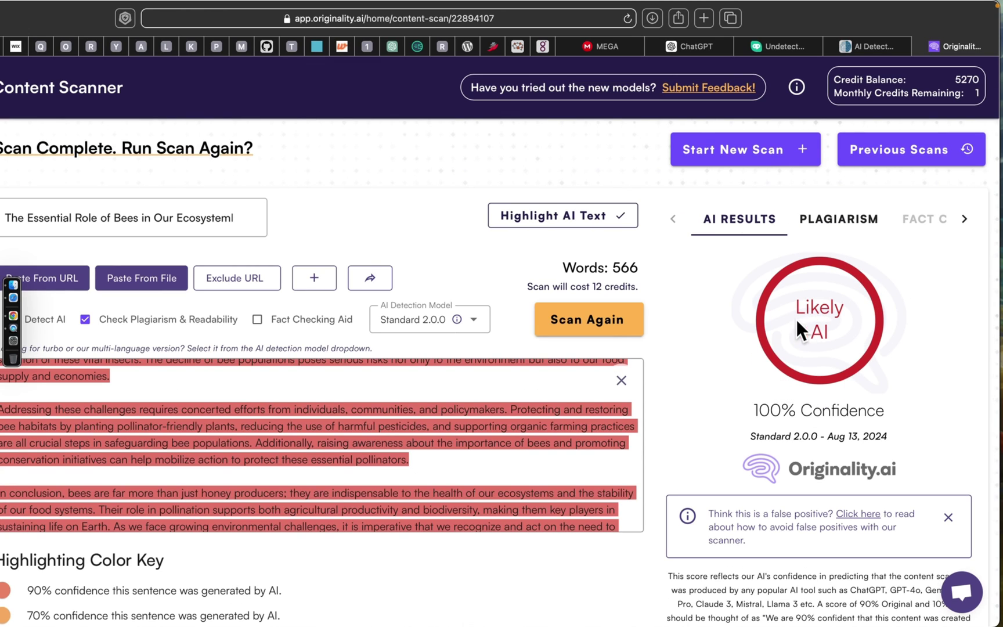
Humanize the bees essay in HIX Bypass and copy the humanized output.
click(776, 46)
scroll(439, 282, down, 2)
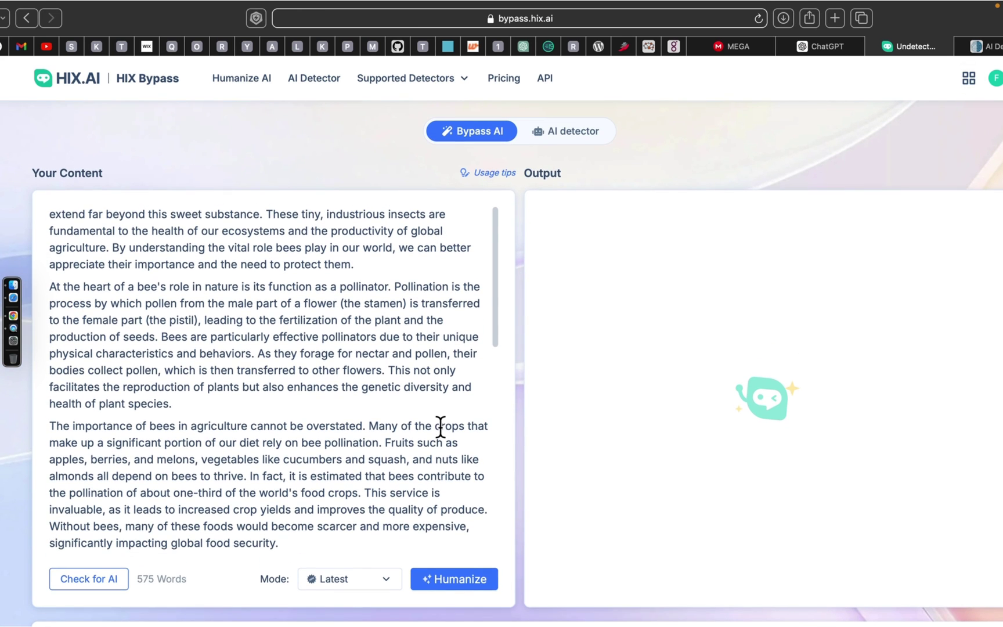
scroll(460, 581, down, 3)
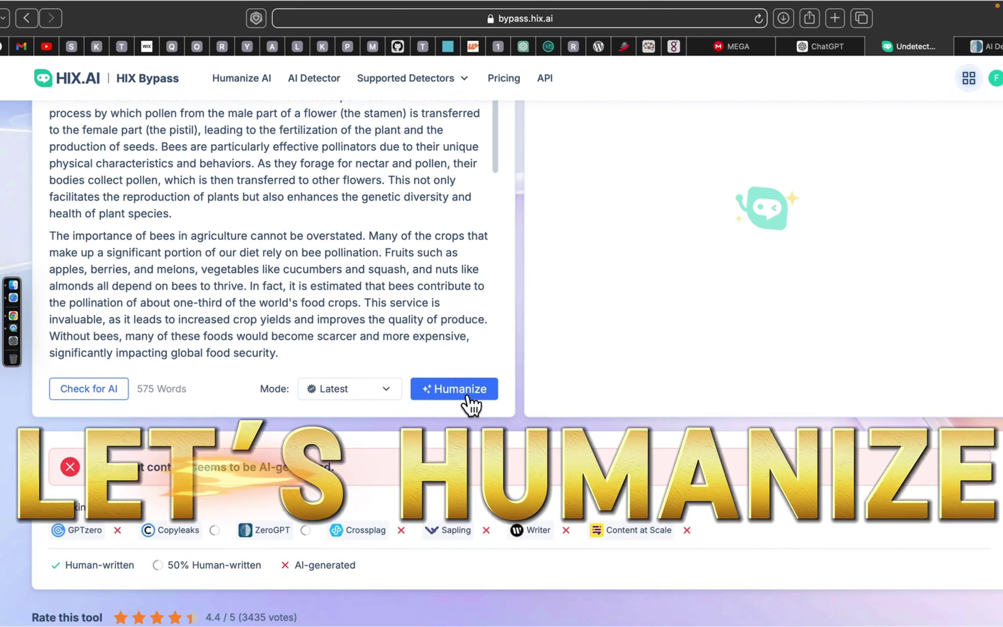
click(468, 397)
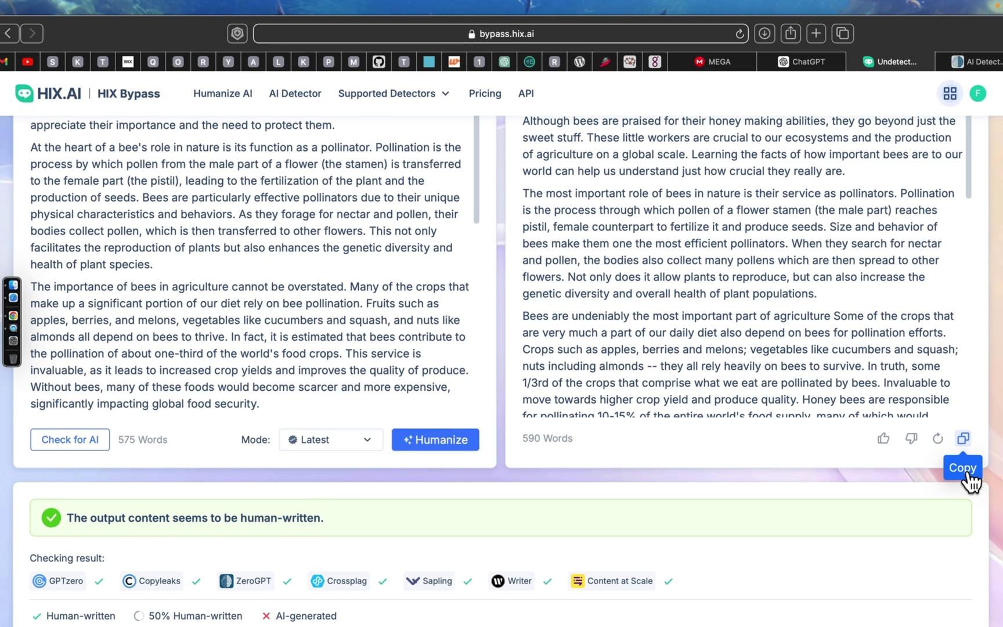
click(964, 439)
Clear the texts, paste the 590-word humanized essay as input, and run Check for AI.
scroll(485, 178, up, 2)
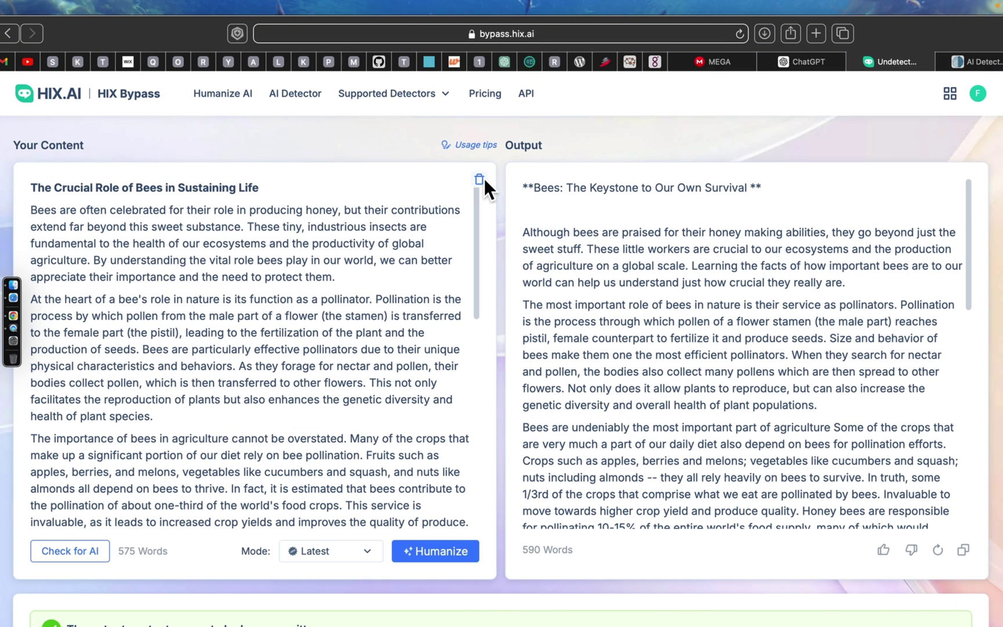
click(482, 180)
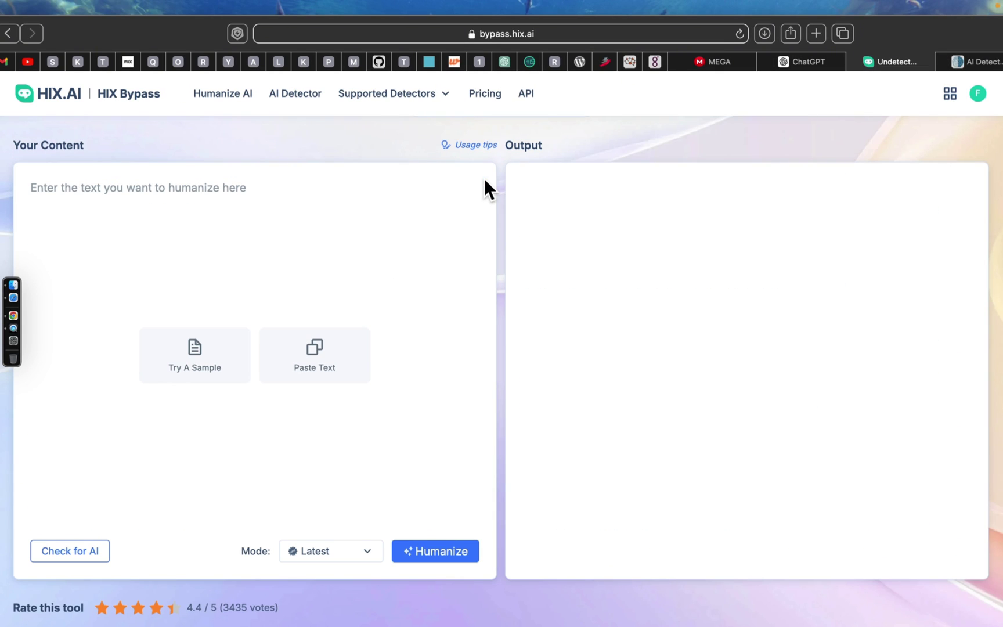
click(312, 351)
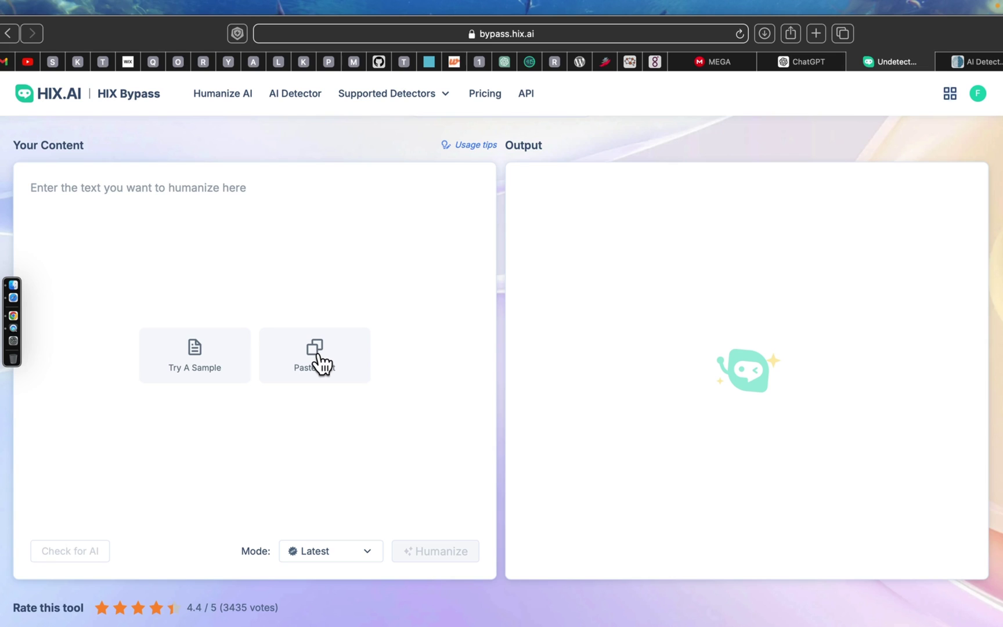
click(313, 351)
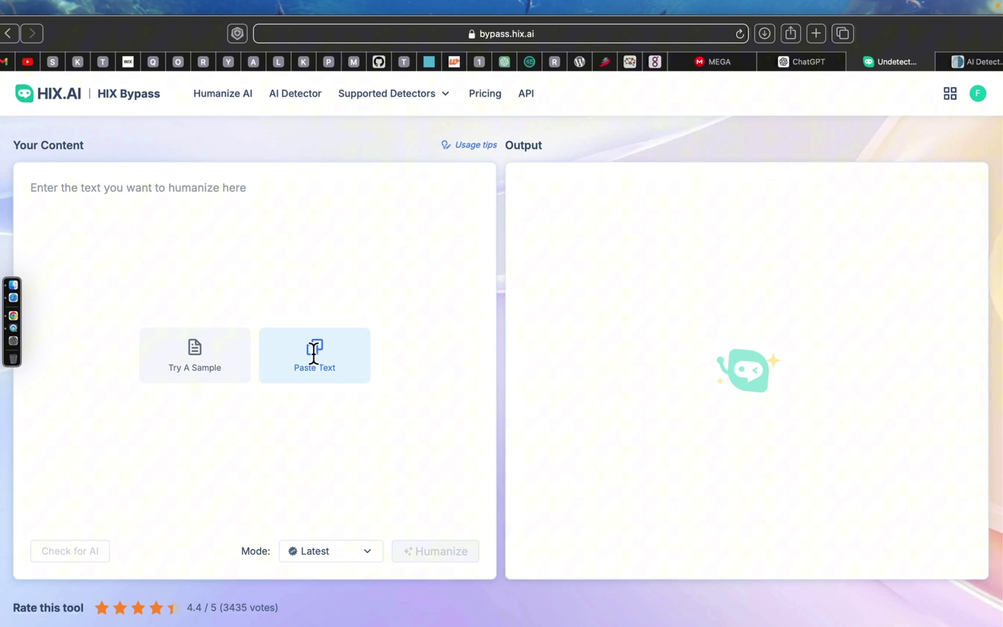
click(335, 372)
scroll(336, 372, down, 2)
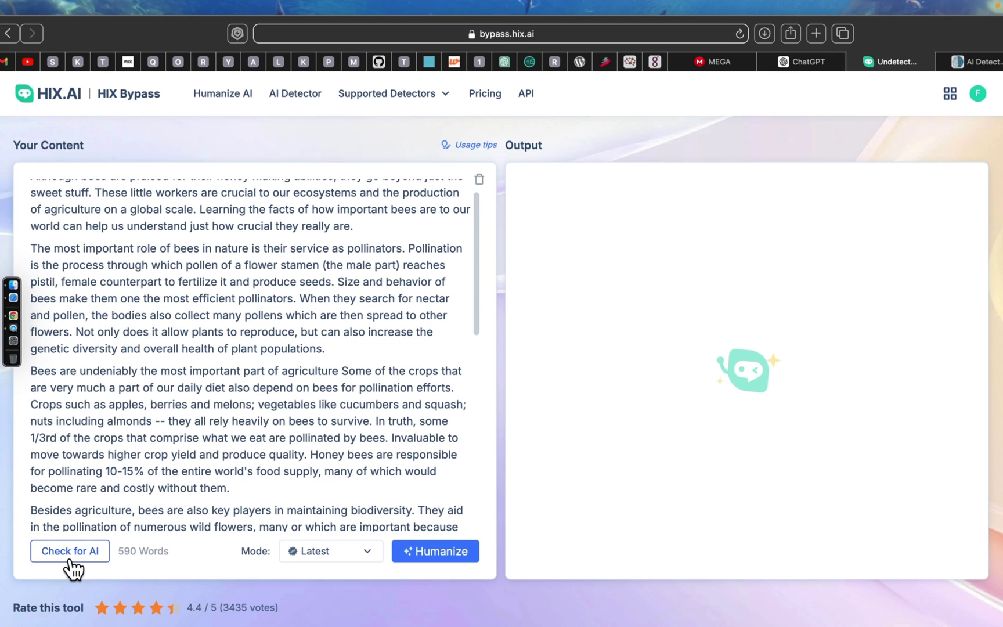
click(68, 561)
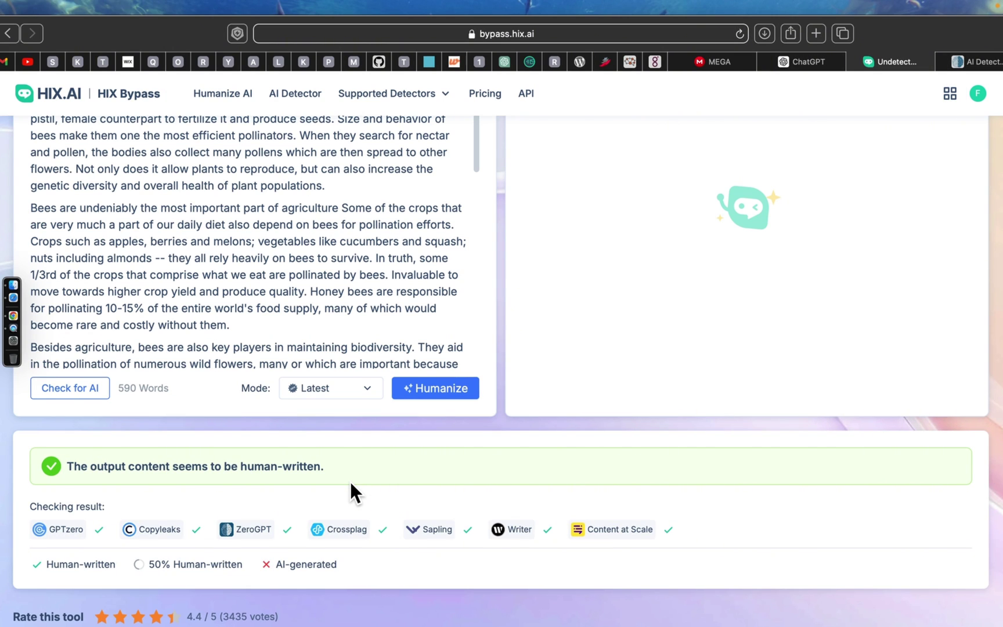
scroll(350, 481, up, 5)
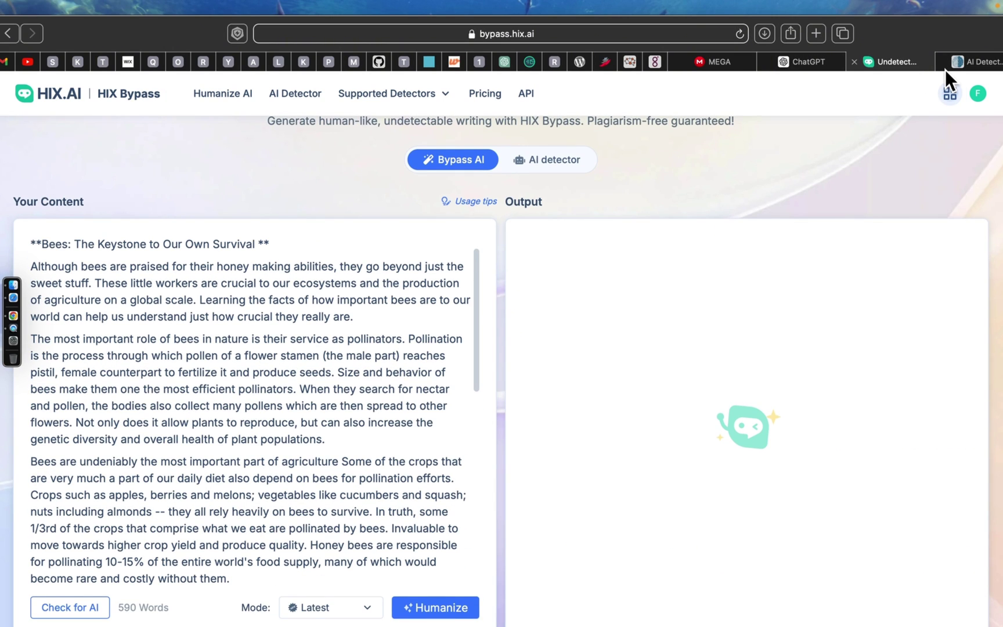
Replace ZeroGPT's text with the 3,643-character humanized bees essay and detect it: Human written, 12.84% AI GPT.
click(970, 63)
triple_click(476, 260)
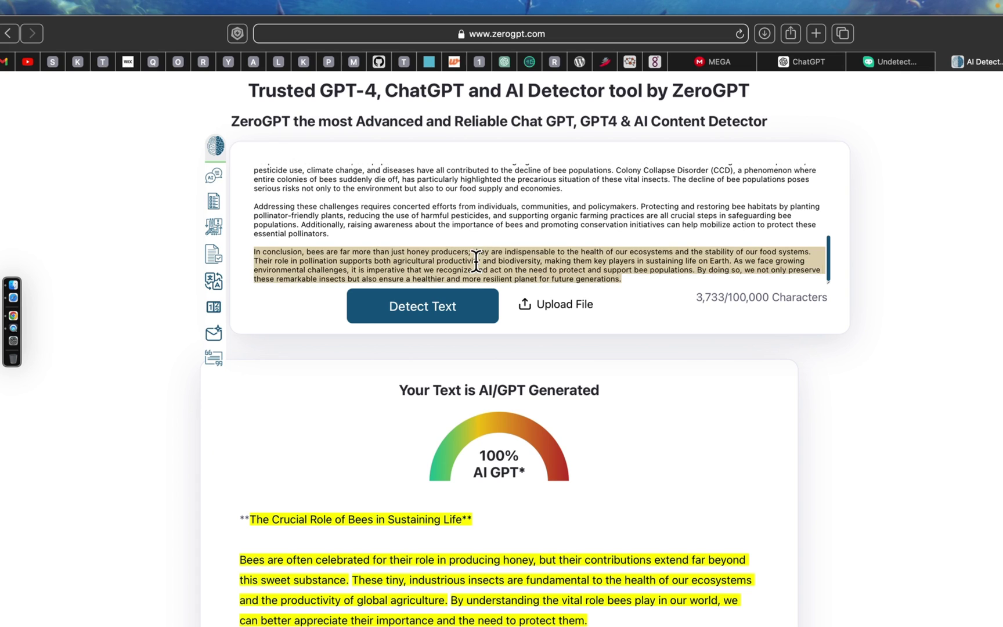
key(super+a)
key(BackSpace)
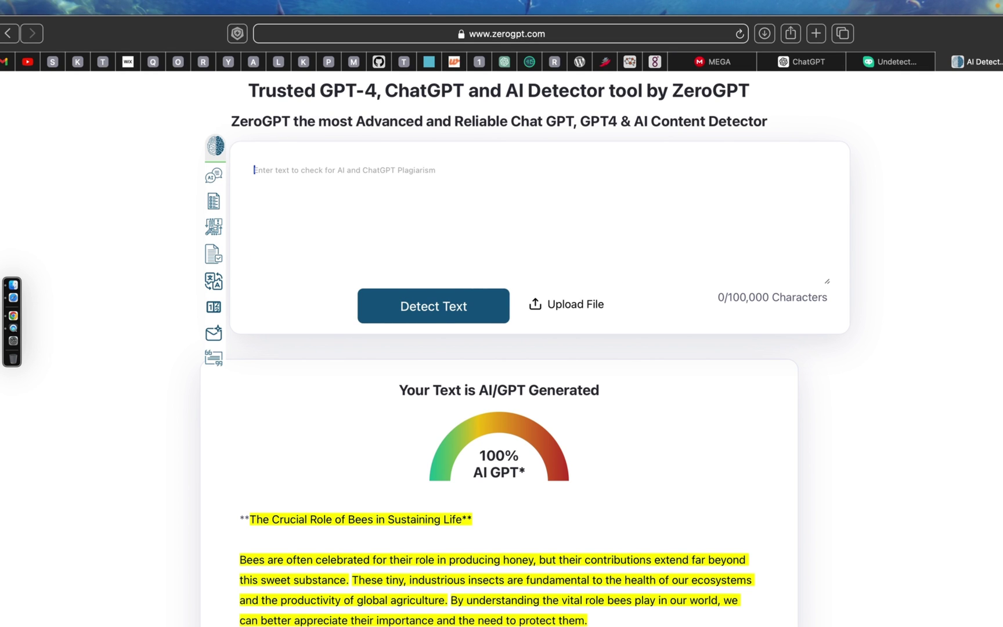
right_click(283, 171)
click(325, 207)
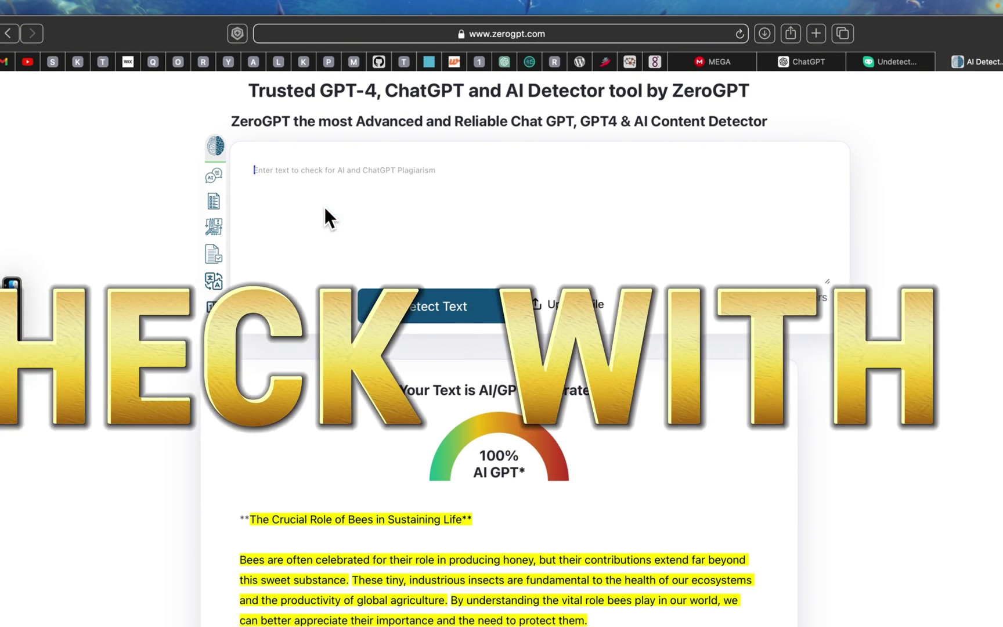
click(425, 309)
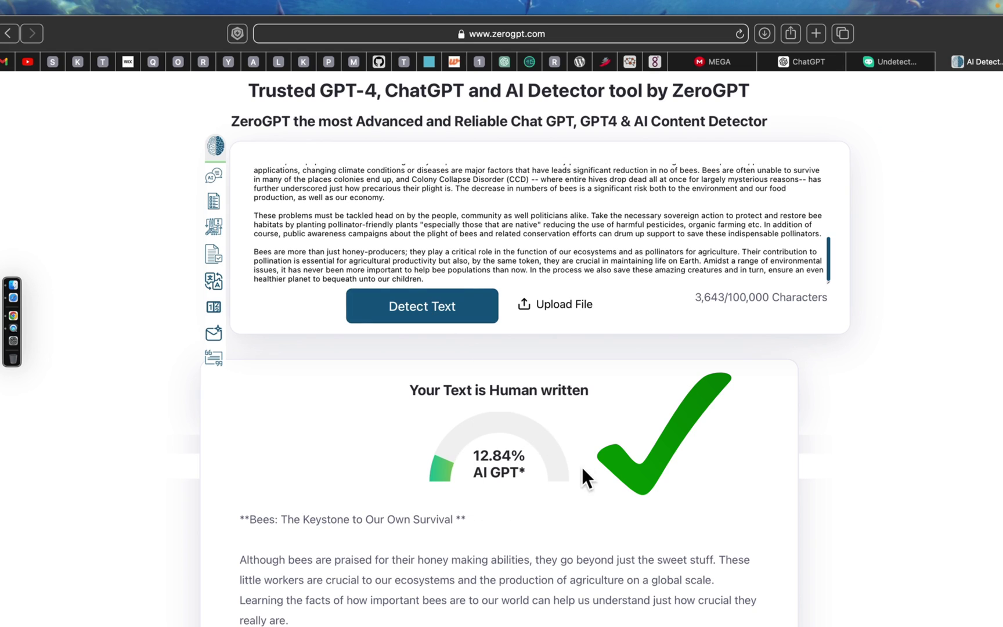
drag(596, 392, 408, 398)
scroll(572, 410, up, 2)
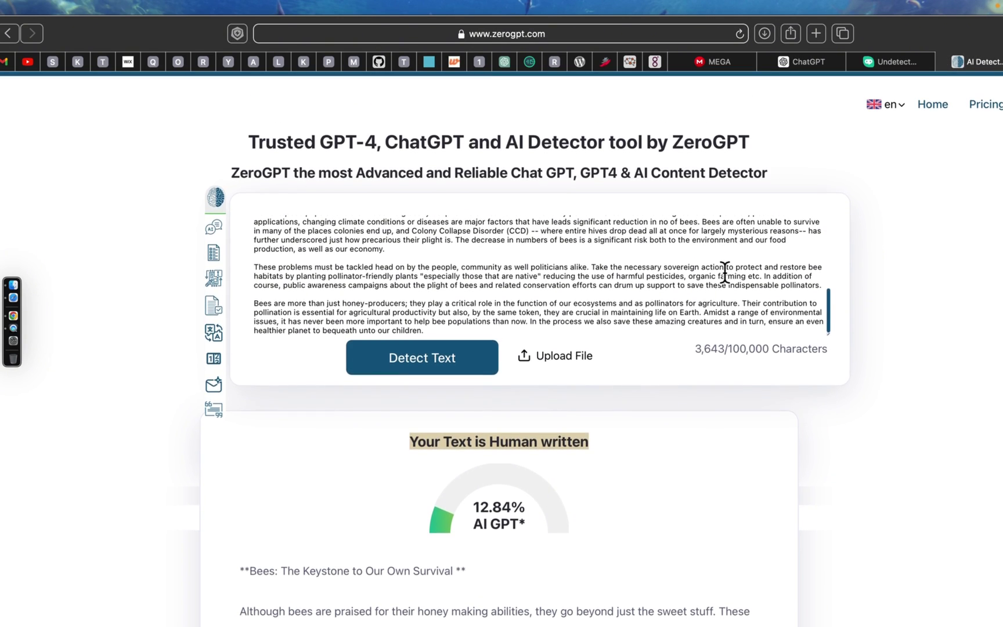
Clear the previously scanned text from Originality.ai's content box.
drag(967, 24, 1002, 30)
click(922, 58)
click(720, 394)
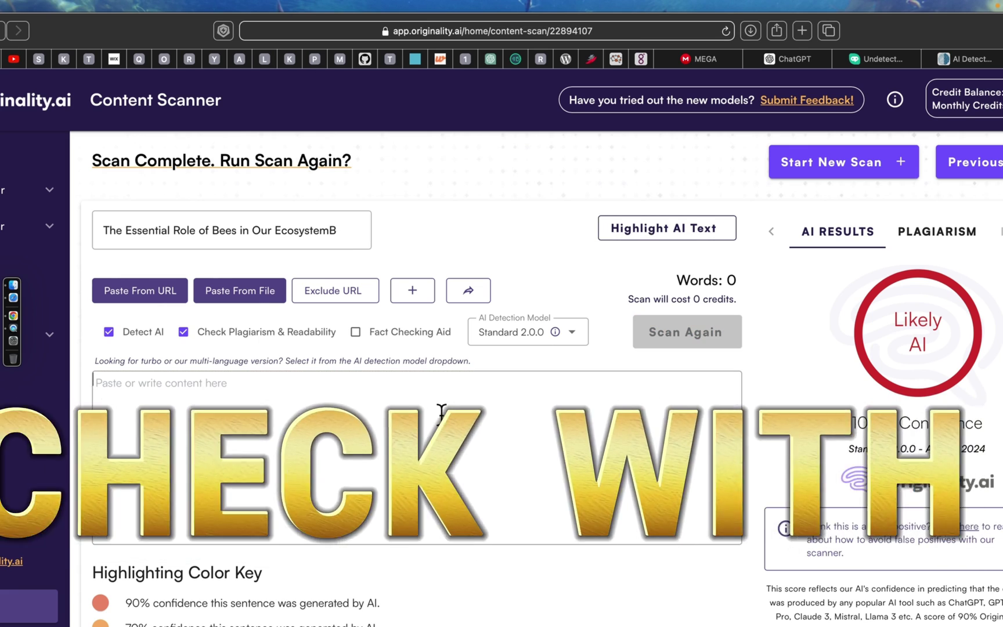